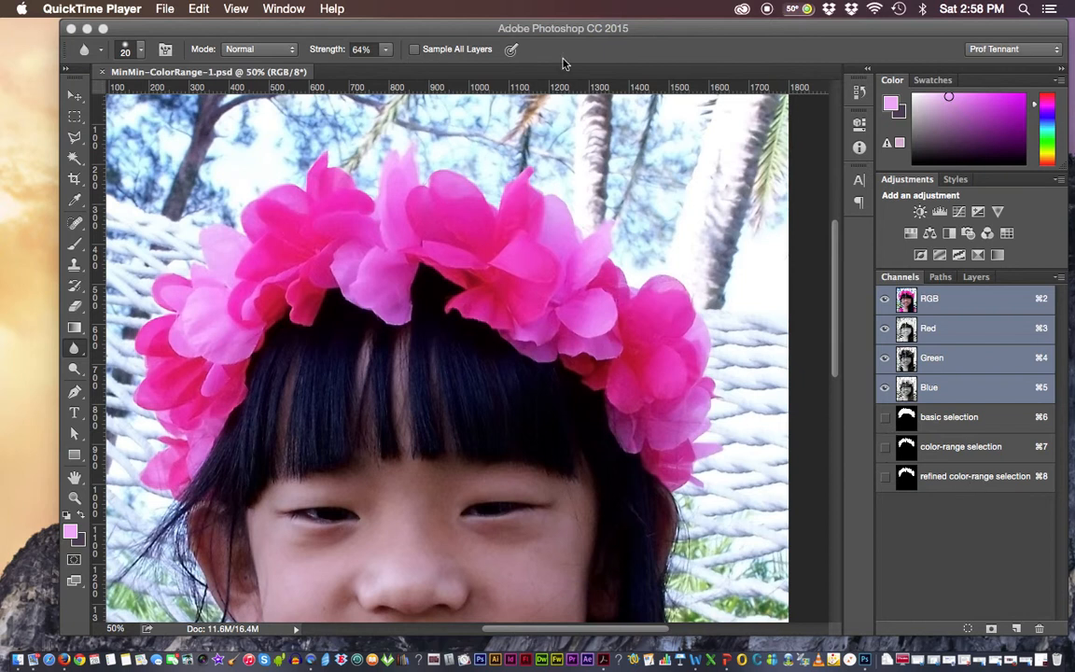
Clear the current selection and load the refined color-range selection channel as the selection around the flower crown
{"action": "left_click", "coordinate": [464, 31]}
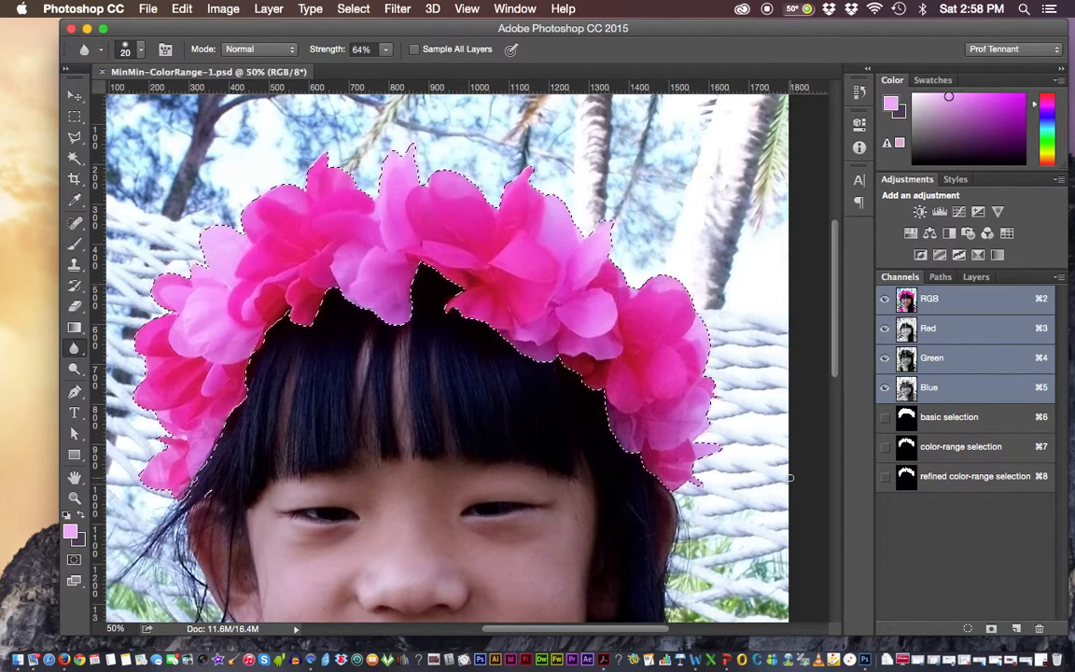
{"action": "key", "text": "super+d"}
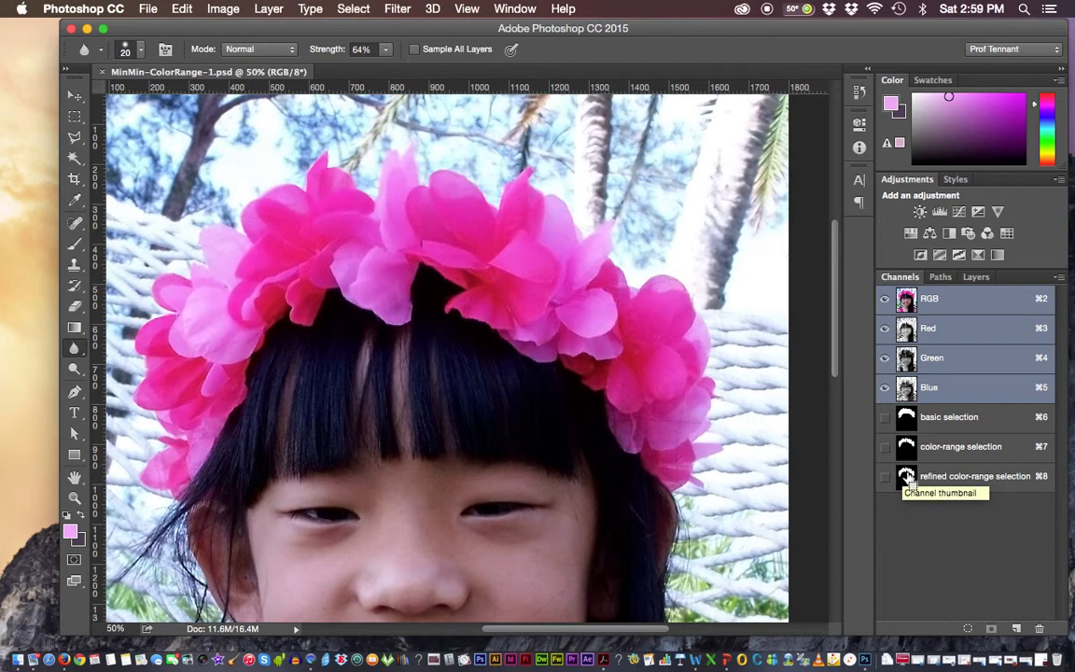
{"action": "left_click", "coordinate": [907, 477], "text": "super"}
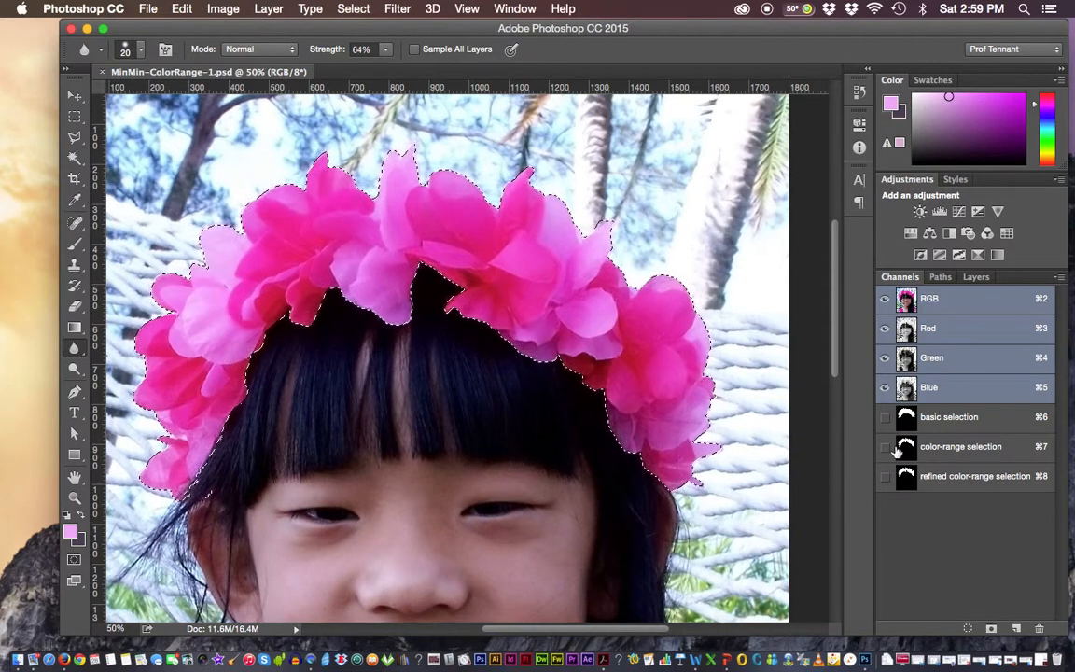
{"action": "left_click", "coordinate": [353, 9]}
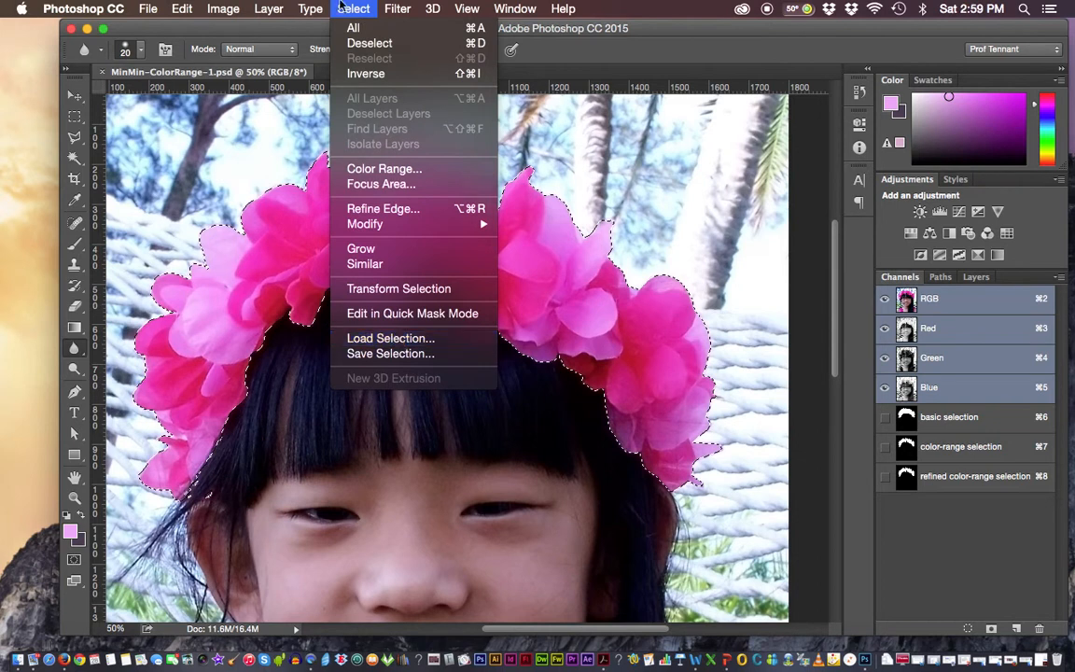
{"action": "left_click", "coordinate": [341, 4]}
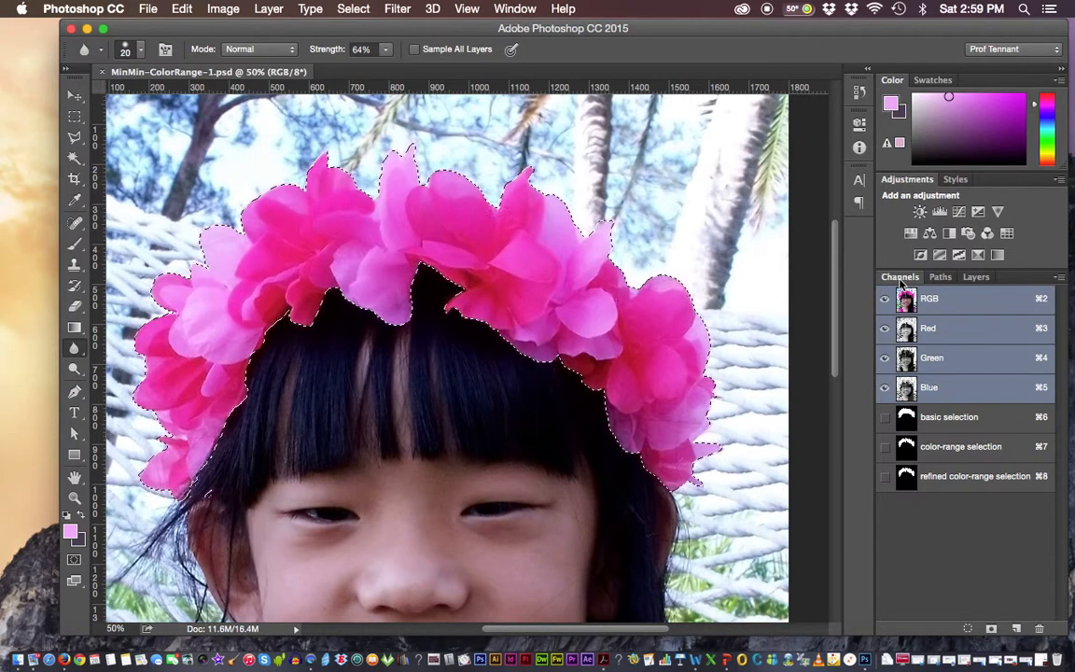
Create a new empty layer above the Background while keeping the flower crown selected
{"action": "left_click", "coordinate": [976, 278]}
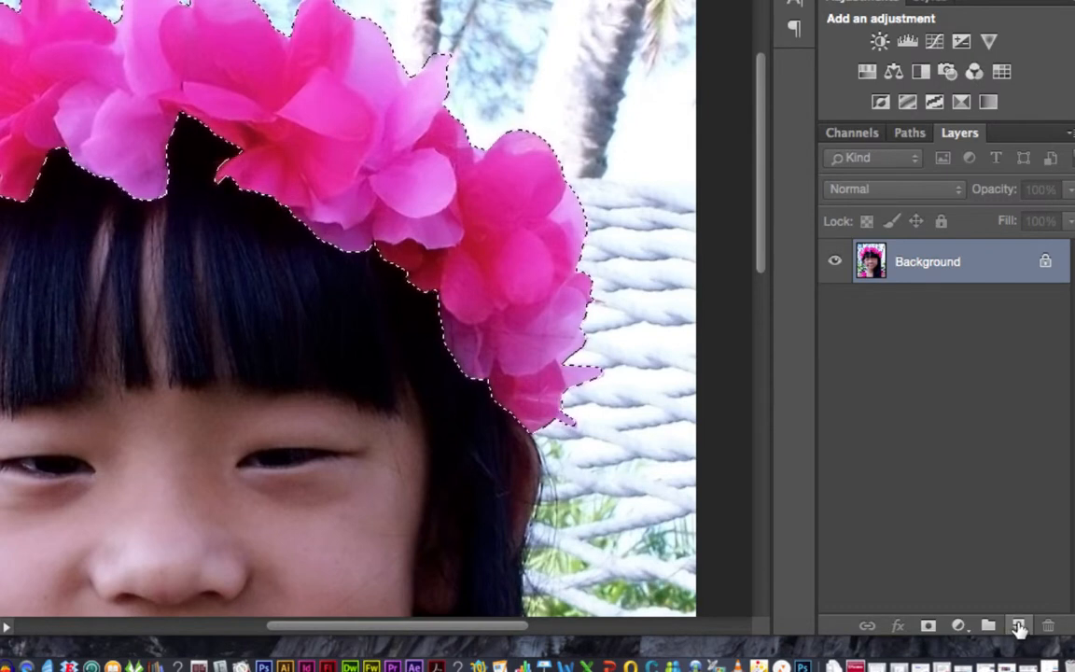
{"action": "left_click", "coordinate": [1018, 625]}
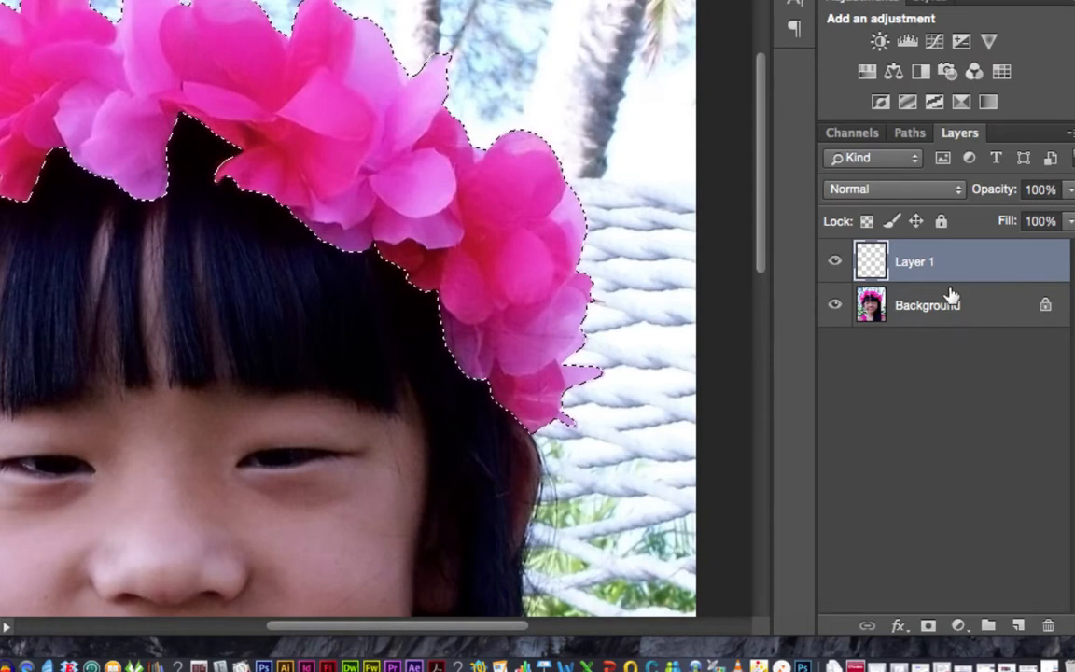
{"action": "left_click_drag", "start_coordinate": [949, 295], "coordinate": [950, 282]}
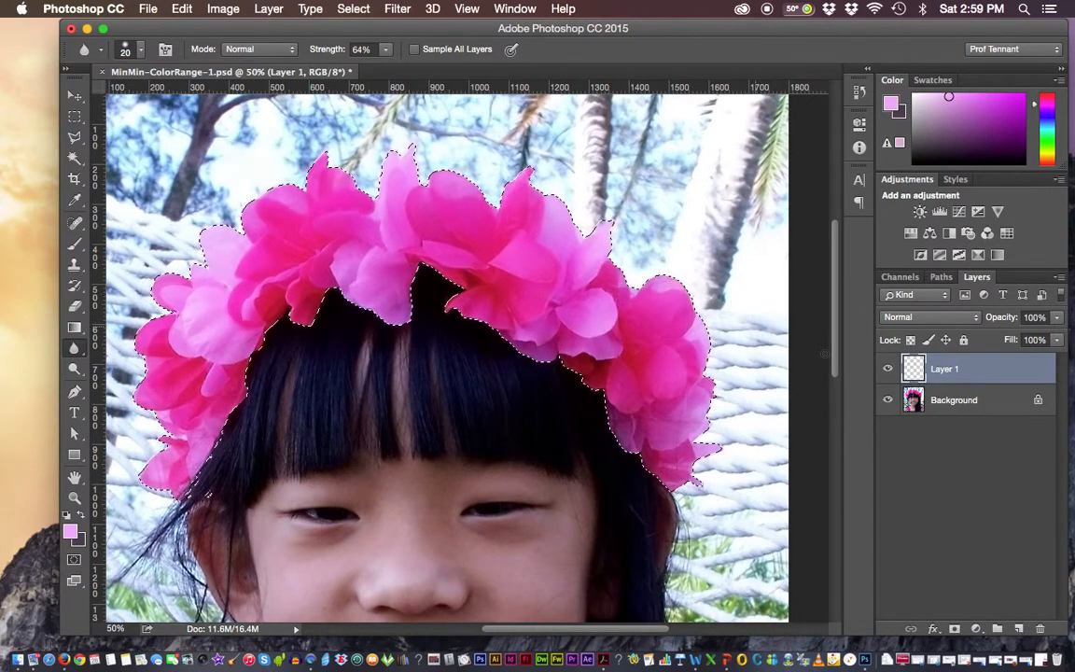
Briefly hide the Background to inspect the empty new layer, then restore it and leave Layer 1 active
{"action": "left_click", "coordinate": [888, 400]}
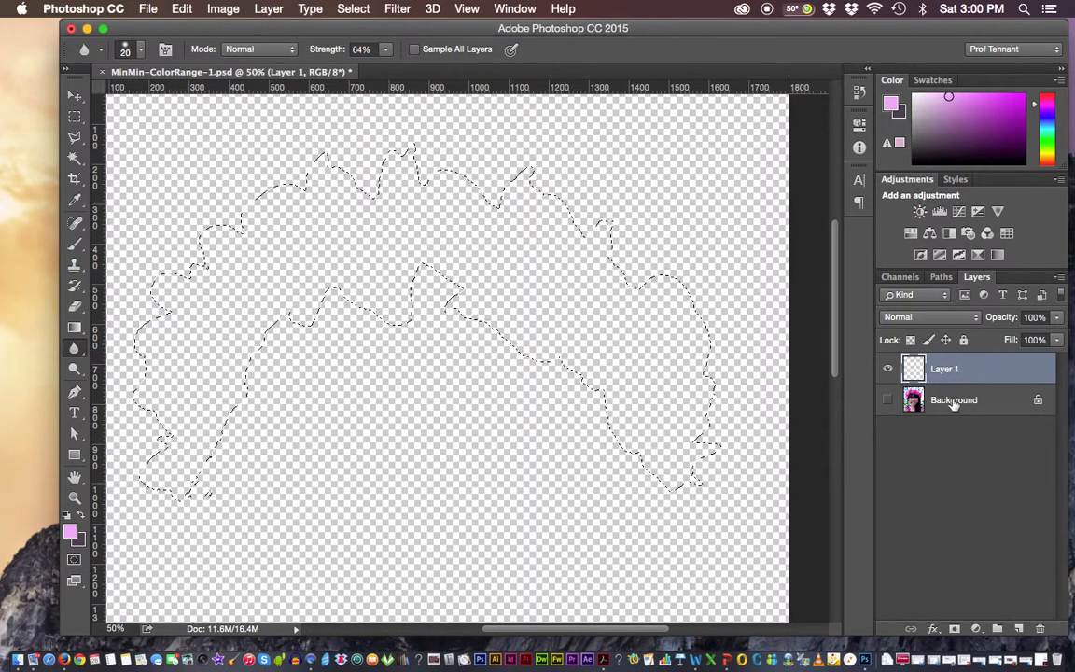
{"action": "left_click", "coordinate": [888, 400]}
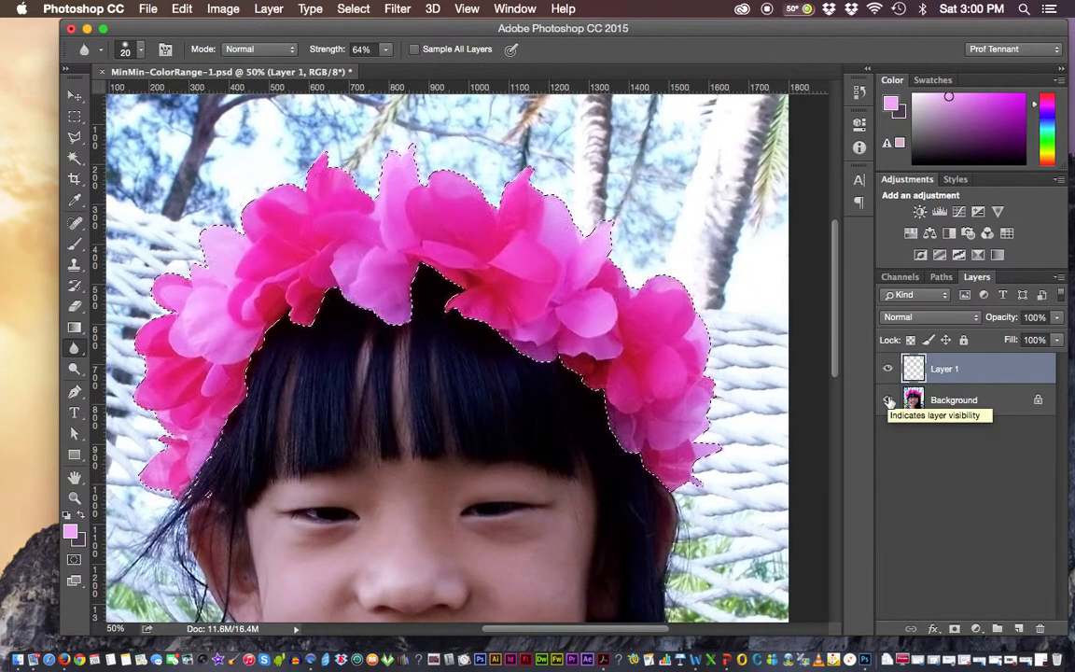
{"action": "left_click", "coordinate": [947, 400]}
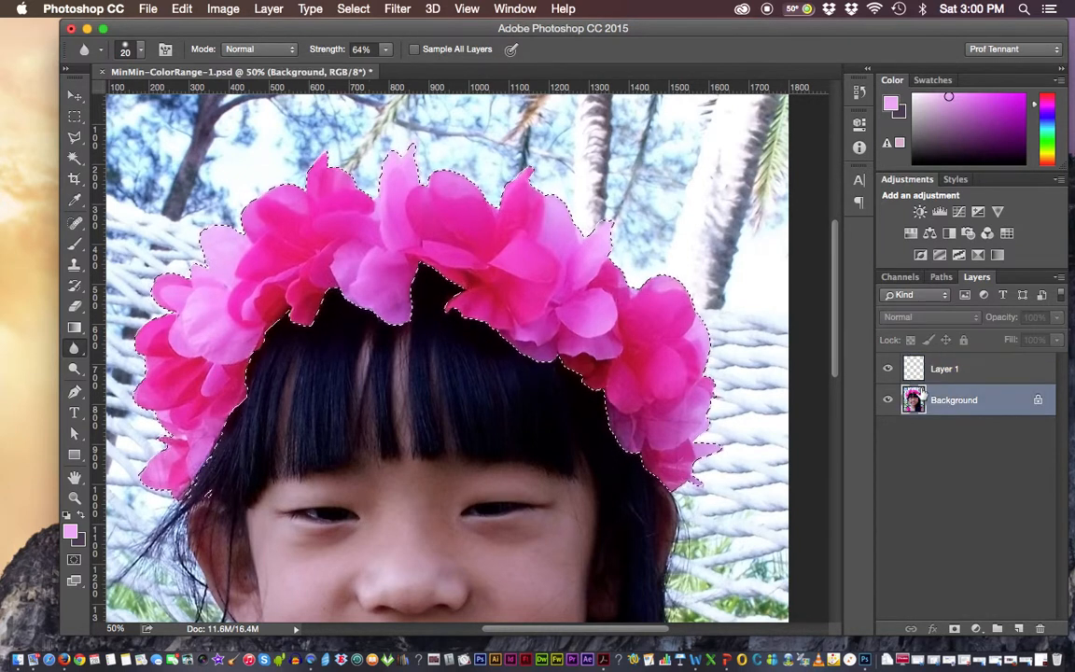
{"action": "left_click", "coordinate": [942, 370]}
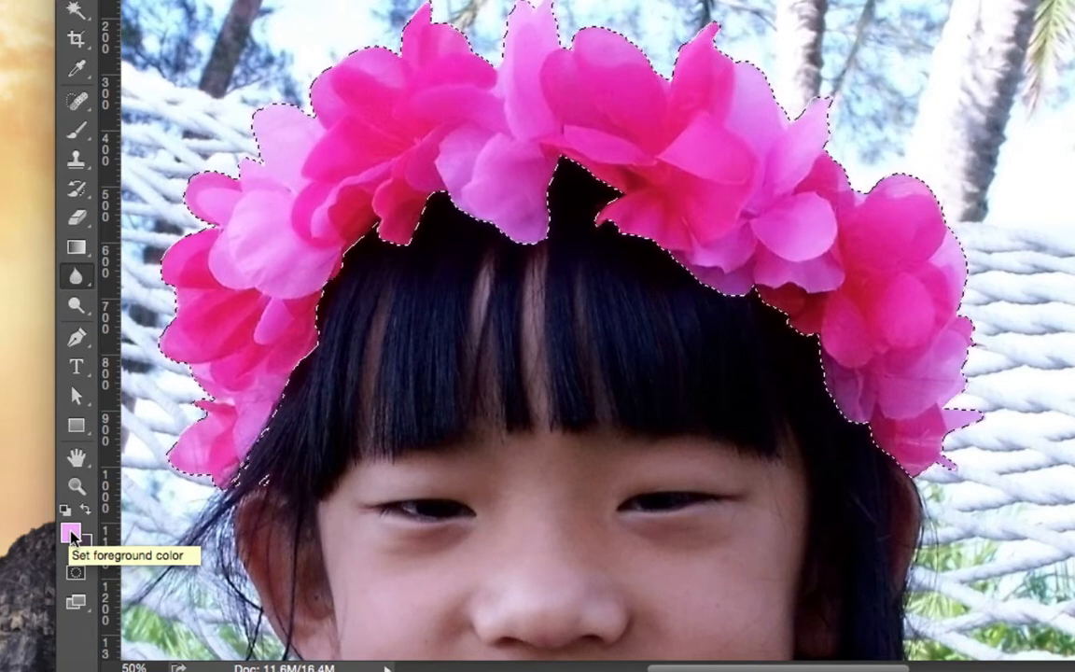
Set the foreground color to the mint green 5ae7c4
{"action": "left_click", "coordinate": [72, 534]}
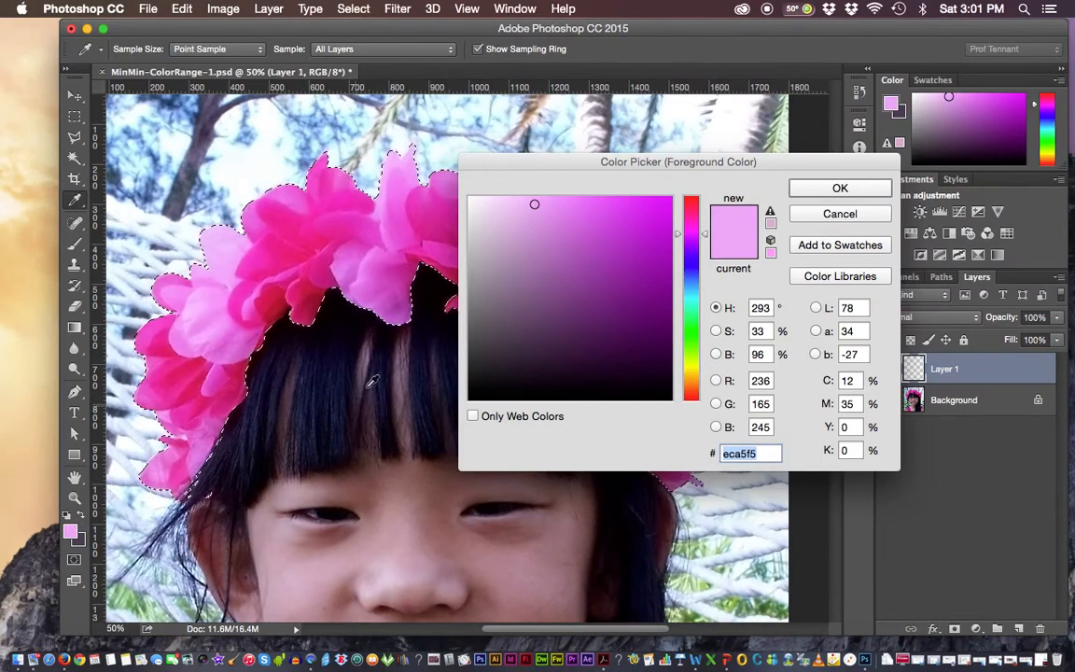
{"action": "left_click", "coordinate": [695, 300]}
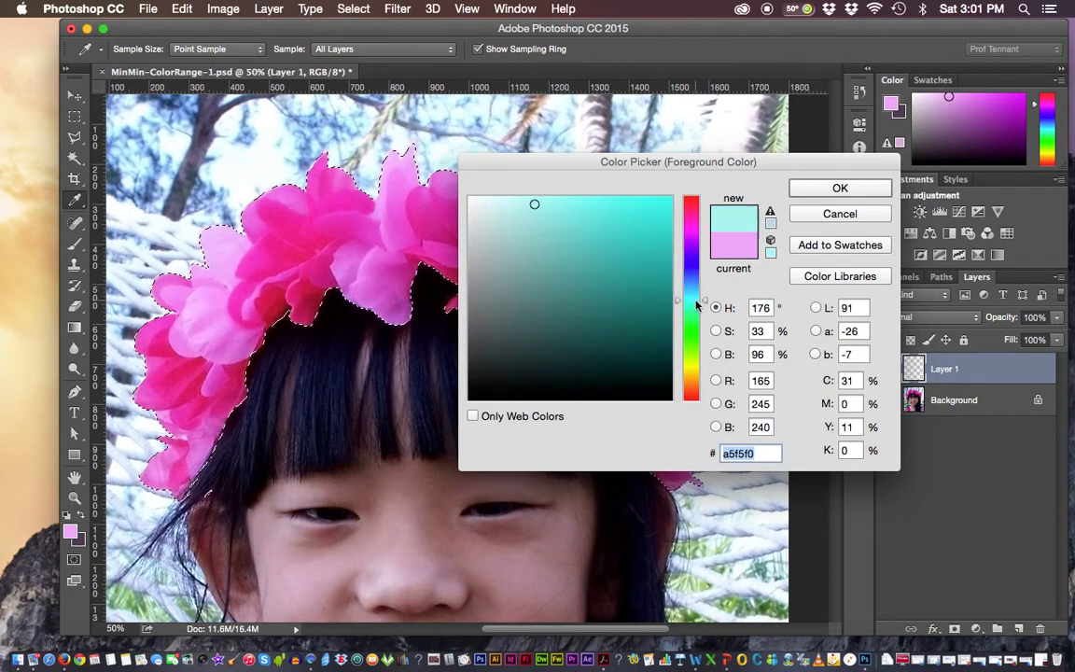
{"action": "left_click_drag", "start_coordinate": [695, 299], "coordinate": [704, 307]}
{"action": "mouse_move", "coordinate": [542, 209]}
{"action": "left_mouse_down"}
{"action": "mouse_move", "coordinate": [617, 231]}
{"action": "mouse_move", "coordinate": [593, 228]}
{"action": "mouse_move", "coordinate": [592, 216]}
{"action": "left_mouse_up"}
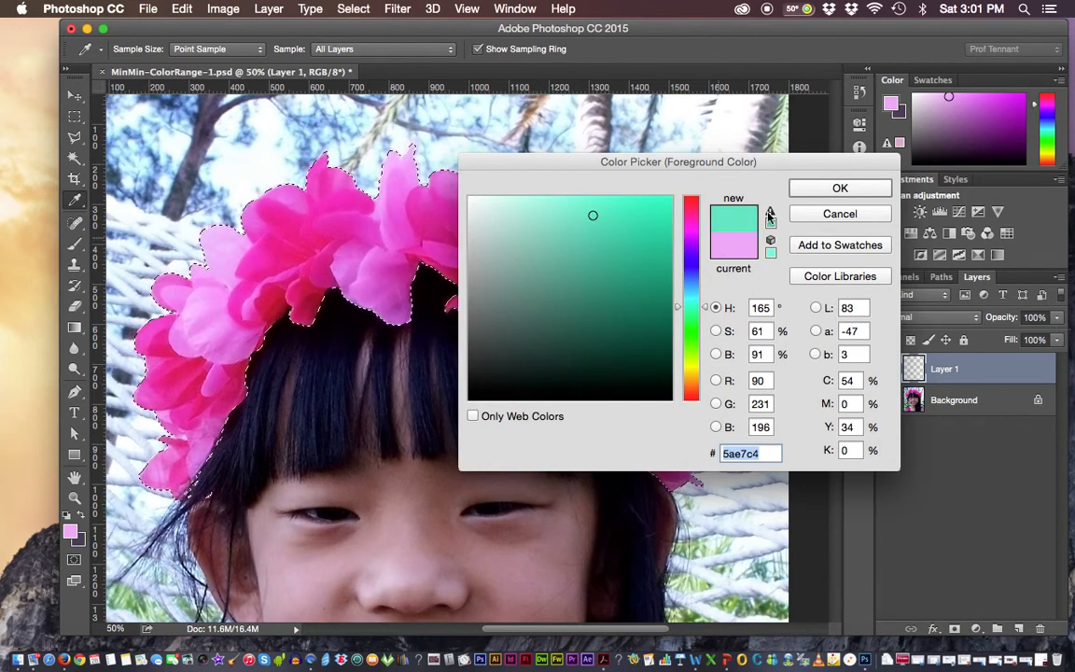
{"action": "left_click", "coordinate": [841, 189]}
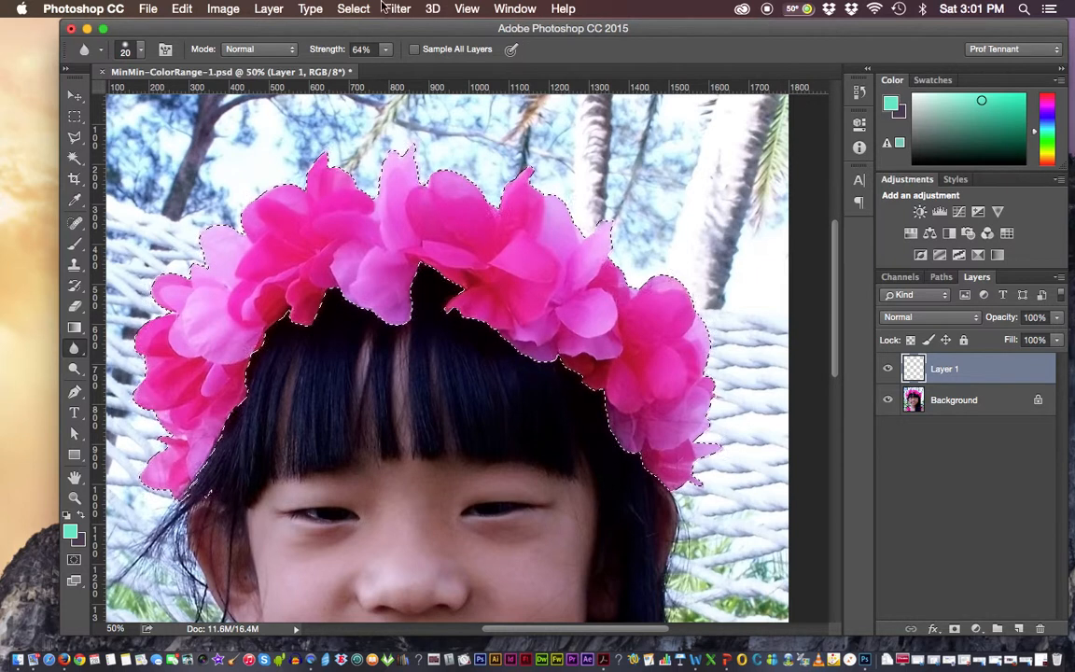
Fill the flower crown selection on Layer 1 with the foreground color in Normal mode at 100% opacity
{"action": "left_click", "coordinate": [184, 9]}
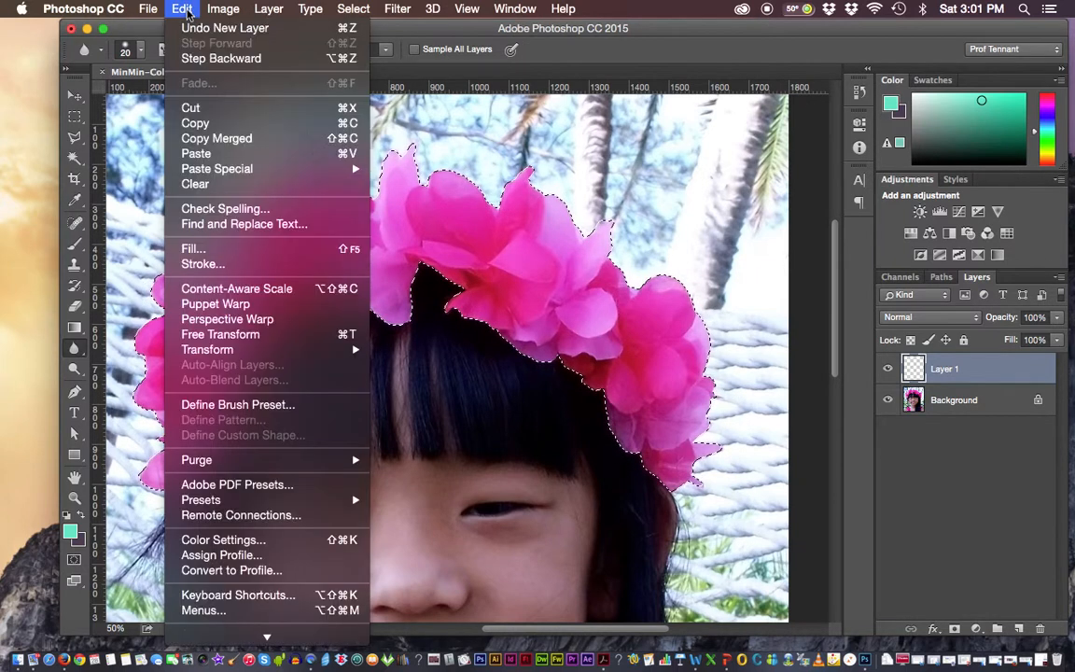
{"action": "left_click", "coordinate": [232, 250]}
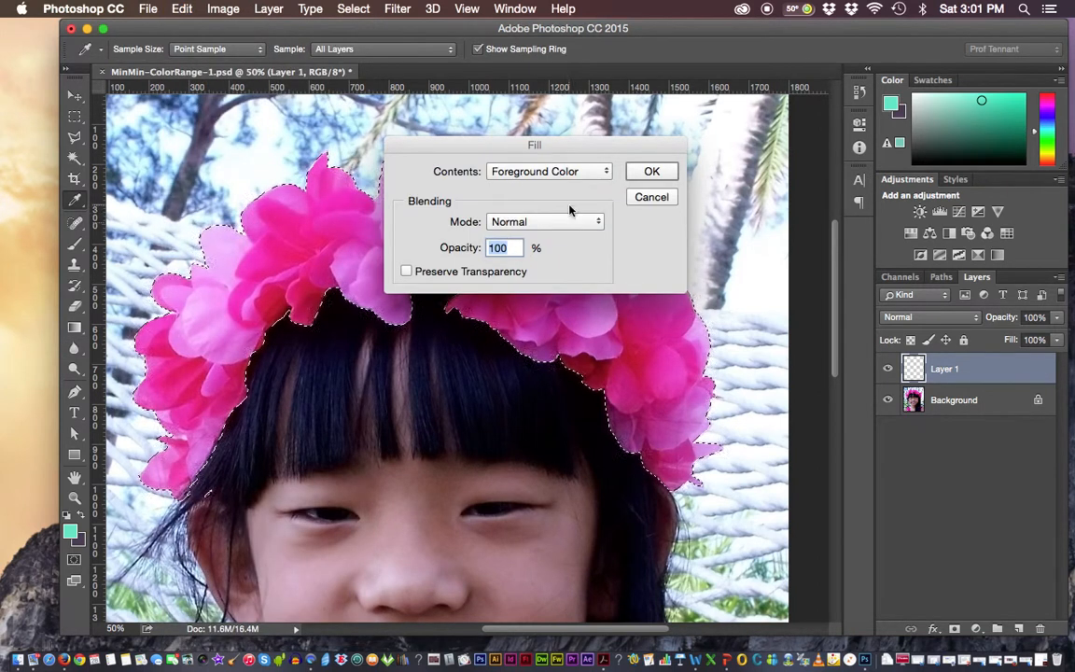
{"action": "left_click", "coordinate": [539, 221]}
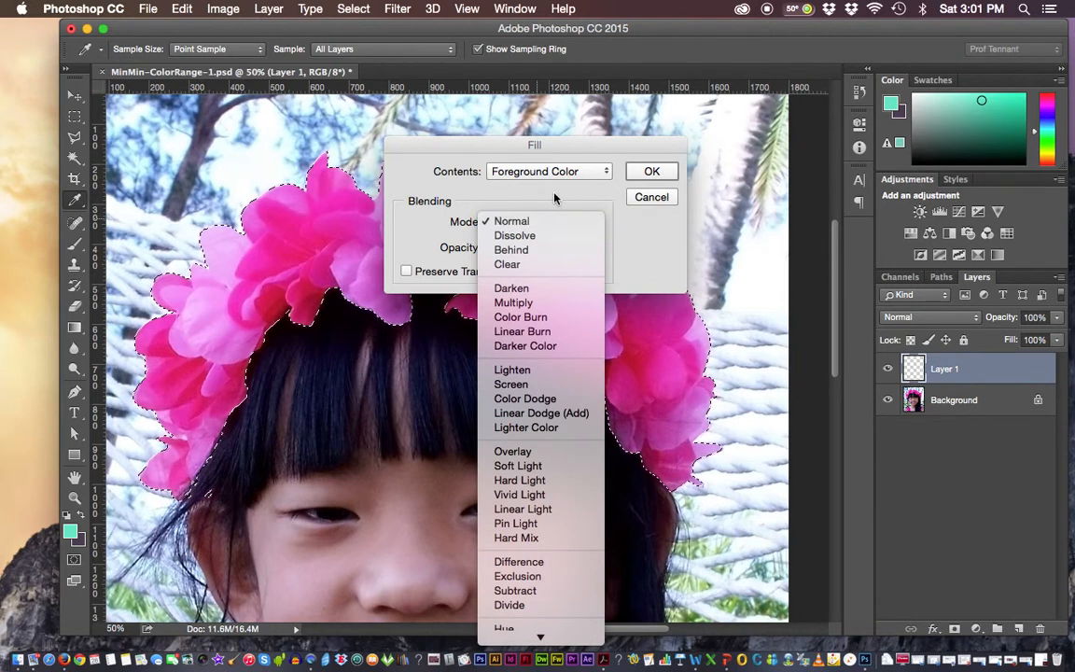
{"action": "left_click", "coordinate": [538, 221]}
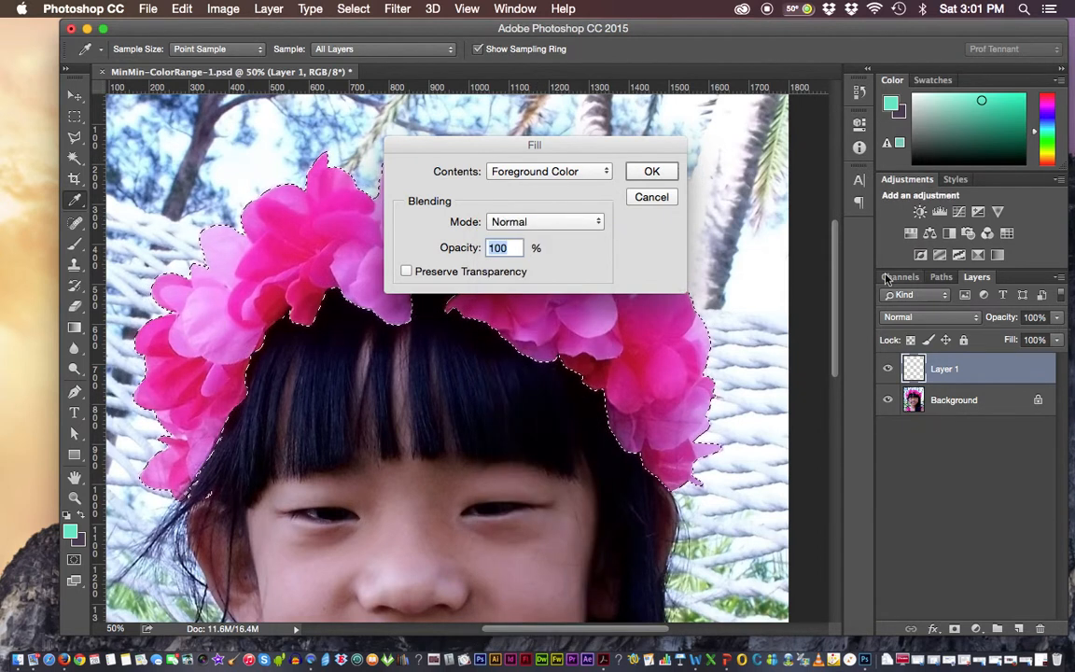
{"action": "left_click", "coordinate": [651, 174]}
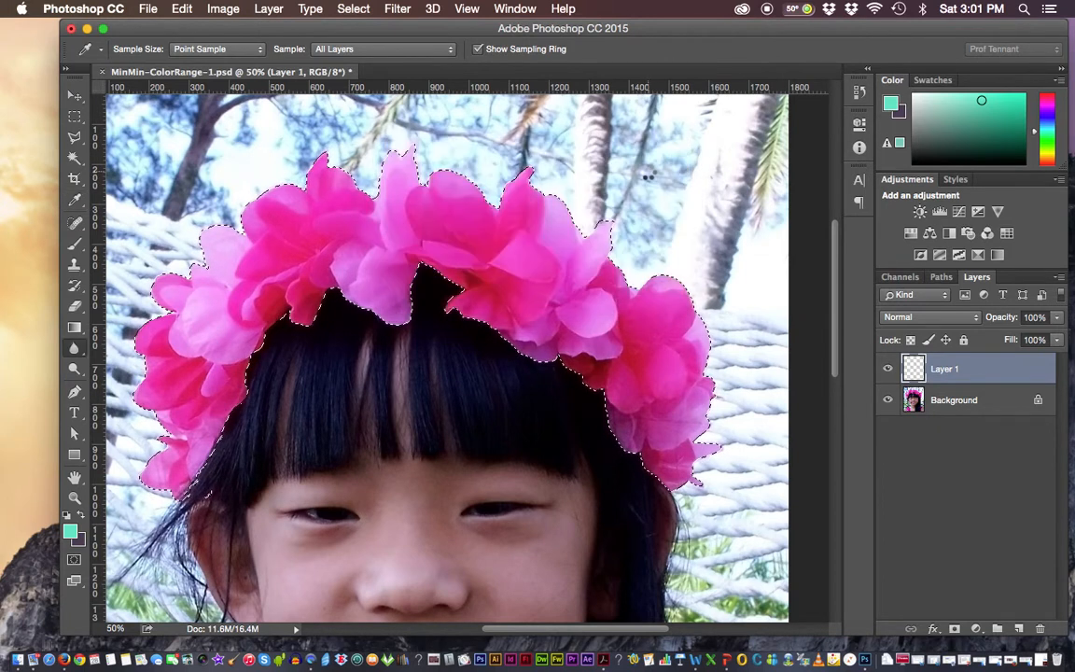
{"action": "key", "text": "r"}
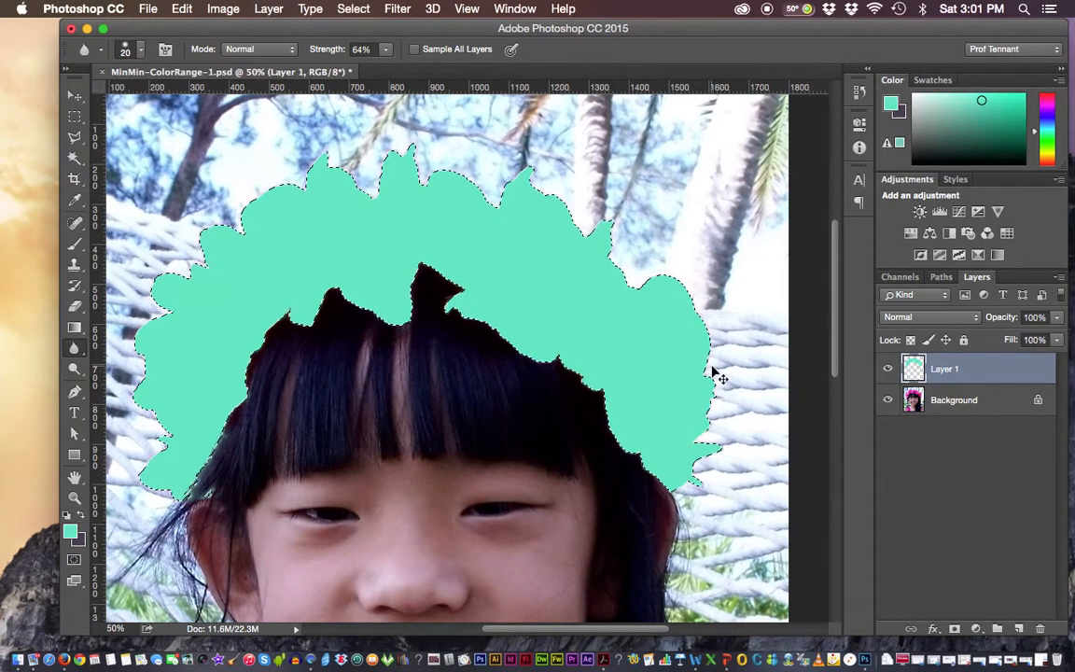
Examine the edge of the green fill up close where it meets the hair above the ear
{"action": "key", "text": "super+0"}
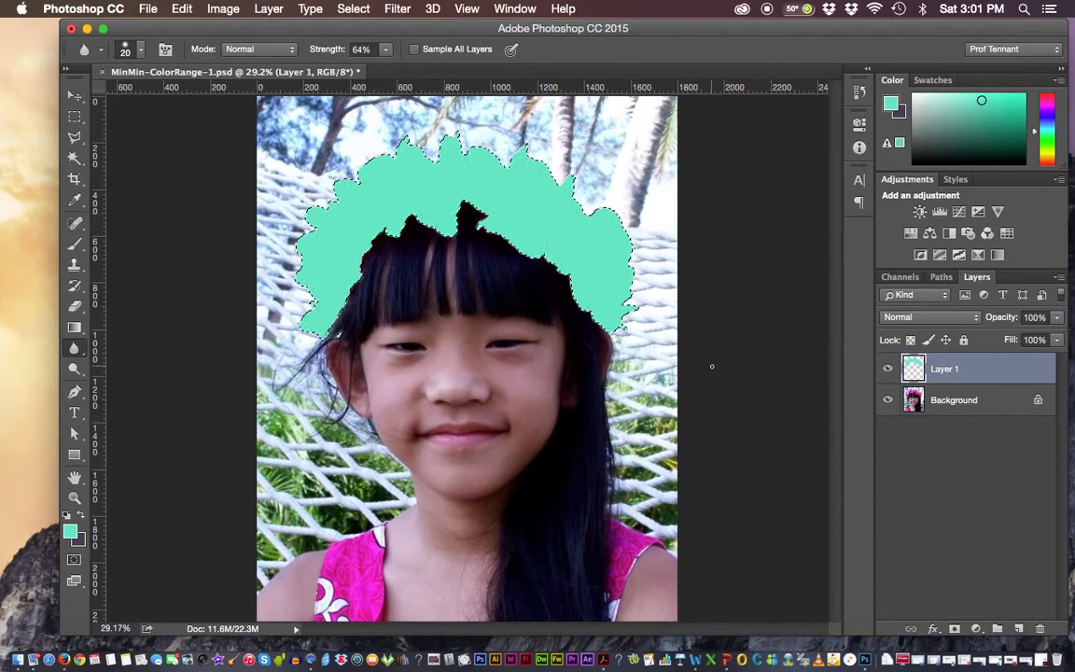
{"action": "key", "text": "super+equal"}
{"action": "key", "text": "super+equal"}
{"action": "key", "text": "super+equal"}
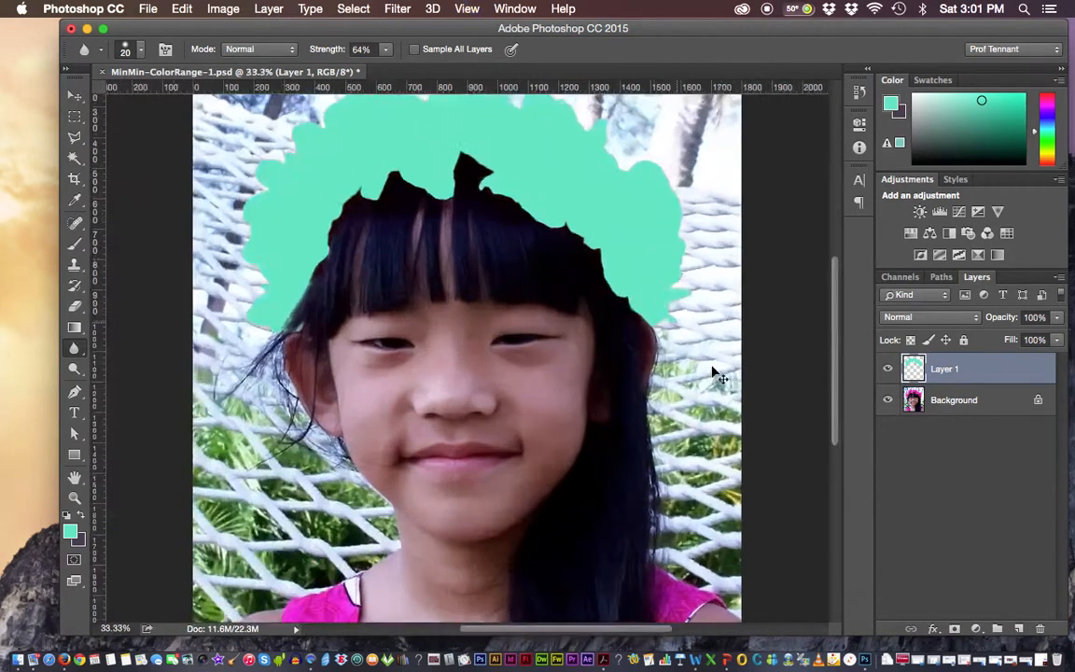
{"action": "key", "text": "super+equal"}
{"action": "key", "text": "super+equal"}
{"action": "key", "text": "super+equal"}
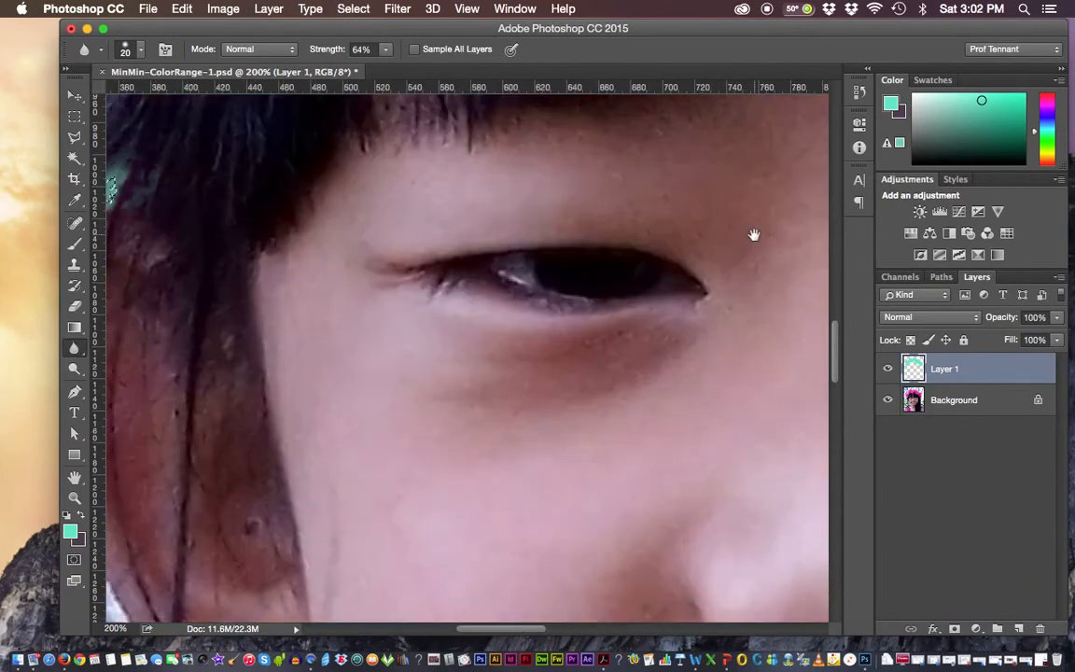
{"action": "mouse_move", "coordinate": [300, 240]}
{"action": "left_mouse_down"}
{"action": "mouse_move", "coordinate": [583, 335]}
{"action": "mouse_move", "coordinate": [667, 328]}
{"action": "mouse_move", "coordinate": [649, 386]}
{"action": "left_mouse_up"}
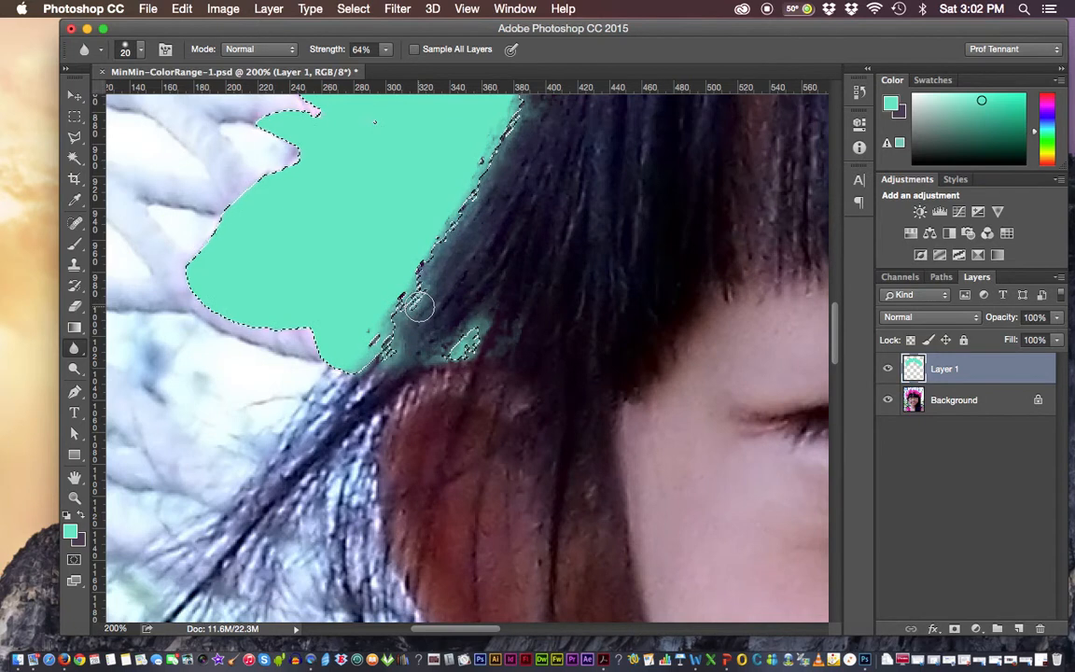
{"action": "key", "text": "super+equal"}
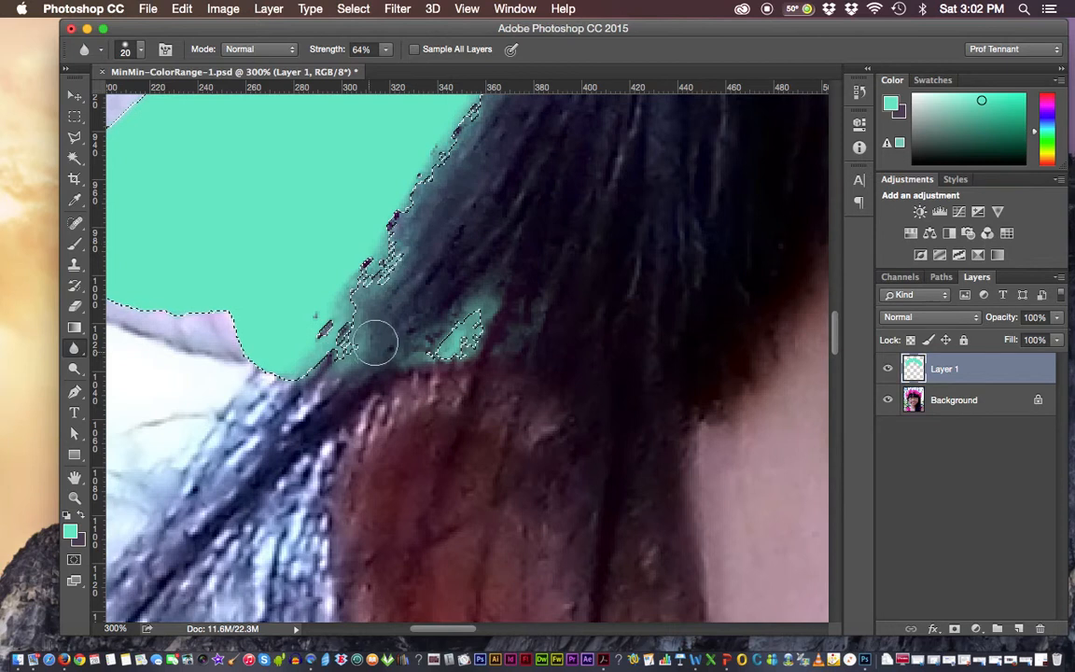
{"action": "left_click_drag", "start_coordinate": [374, 359], "coordinate": [470, 329]}
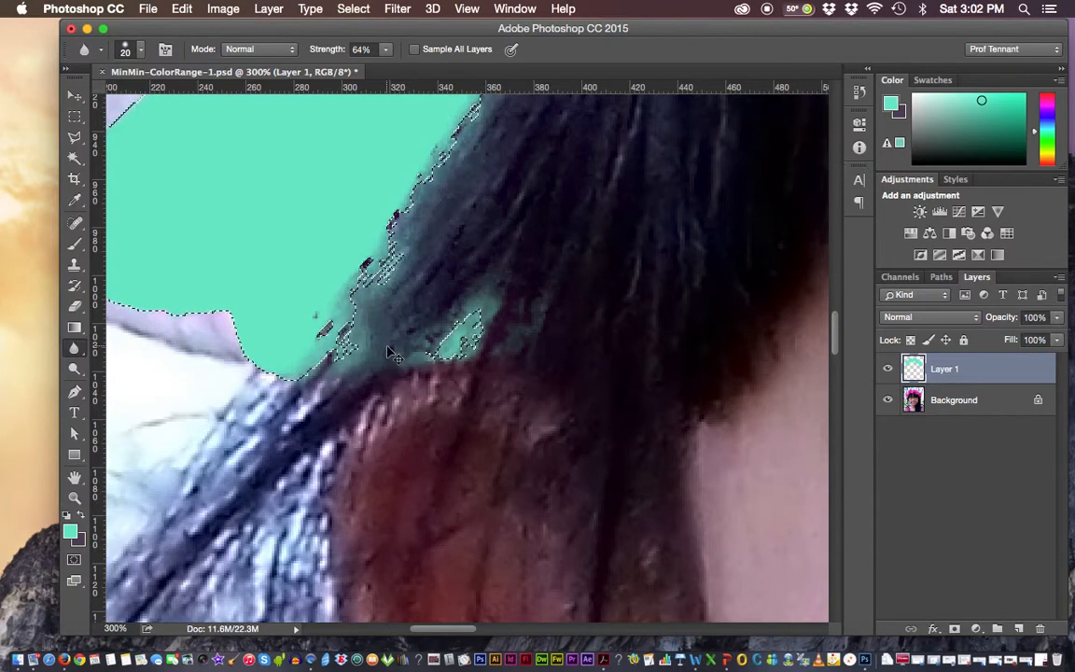
{"action": "key", "text": "super+0"}
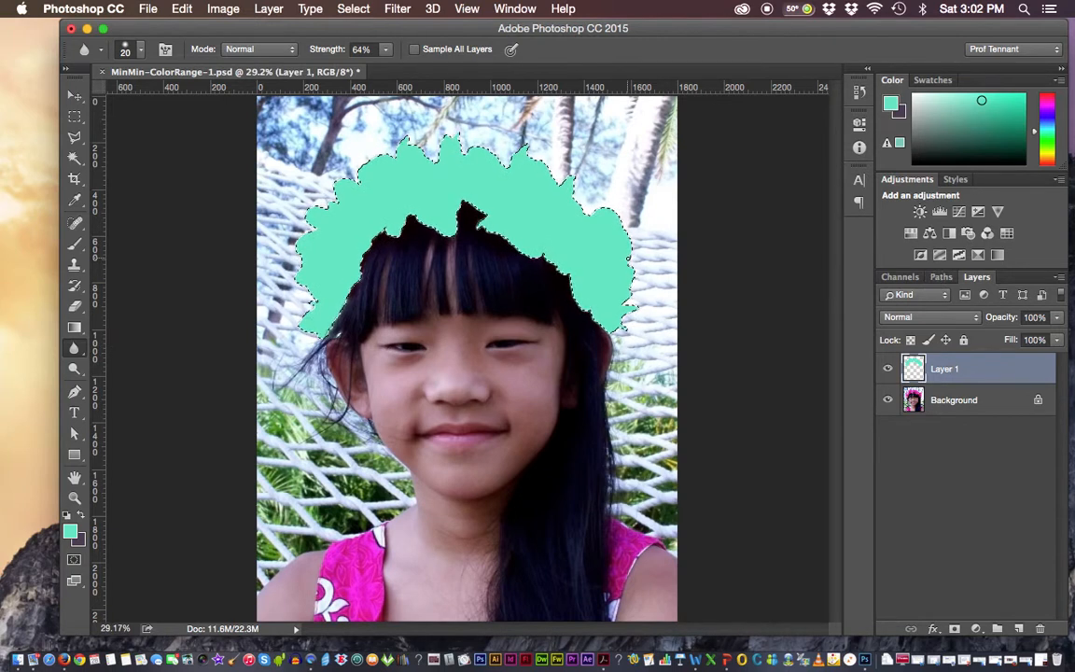
Deselect the flower crown and set Layer 1's blending mode to Darken
{"action": "key", "text": "super+d"}
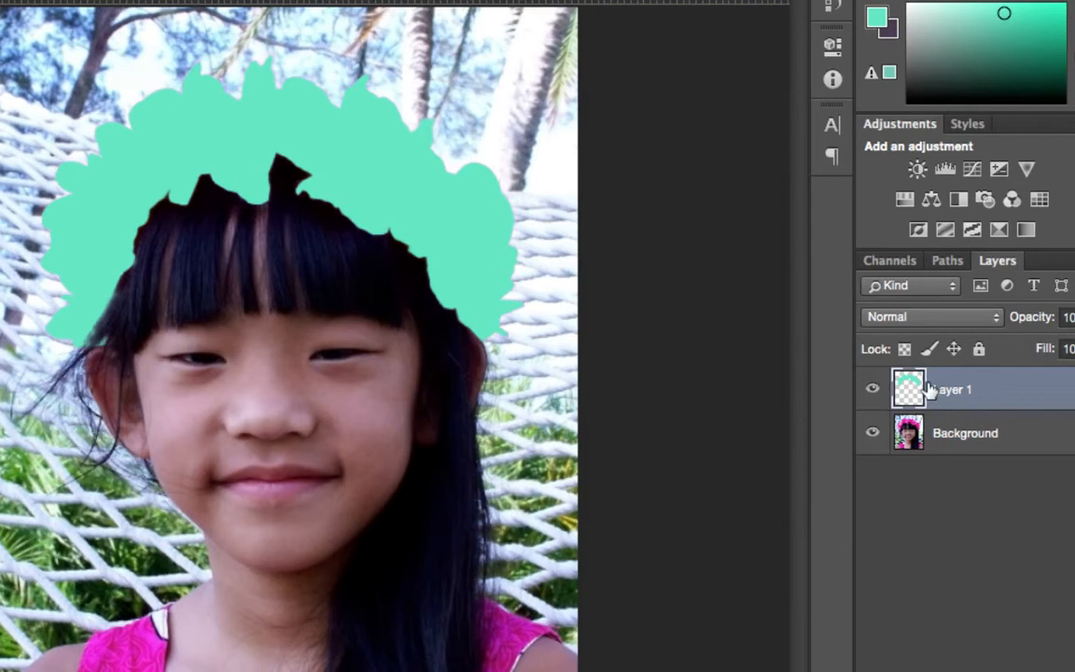
{"action": "left_click", "coordinate": [992, 318]}
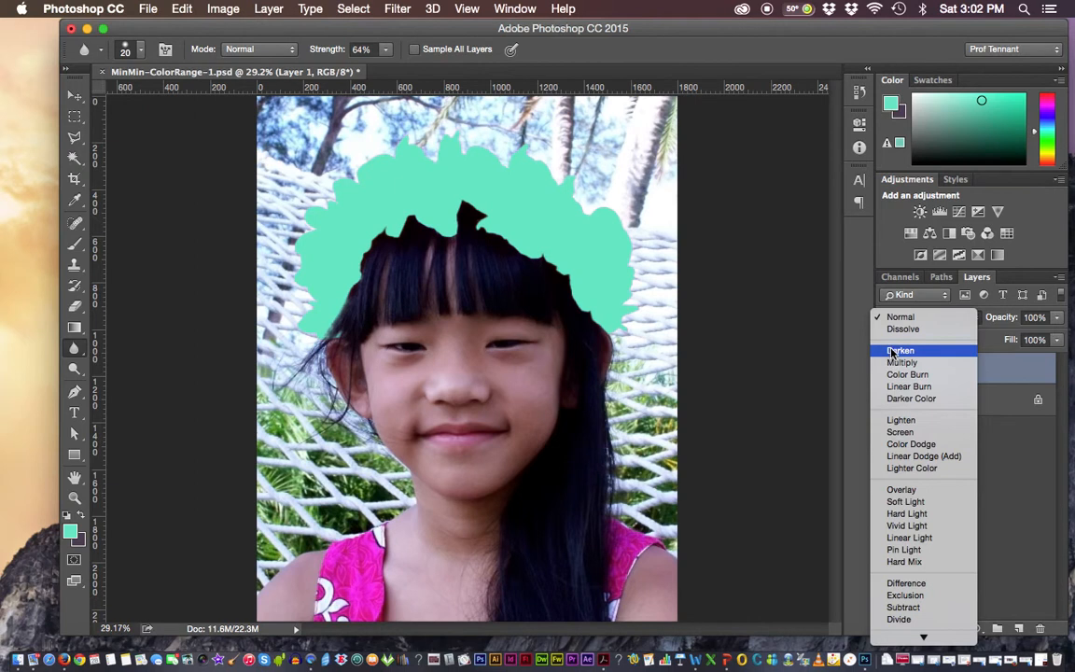
{"action": "left_click", "coordinate": [896, 352]}
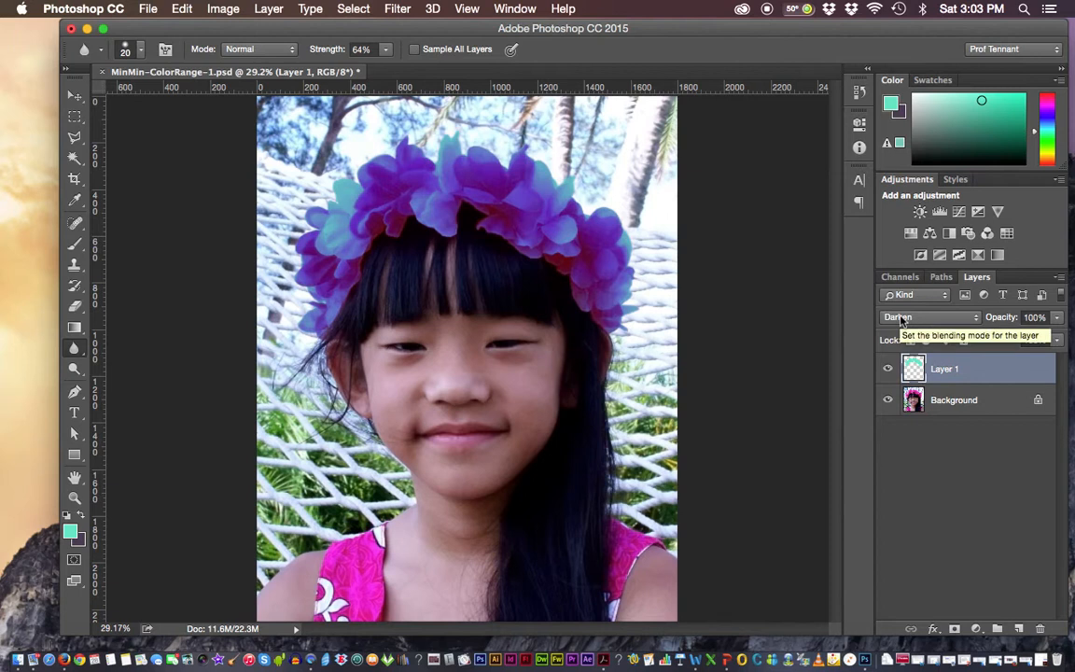
{"action": "left_click", "coordinate": [919, 318]}
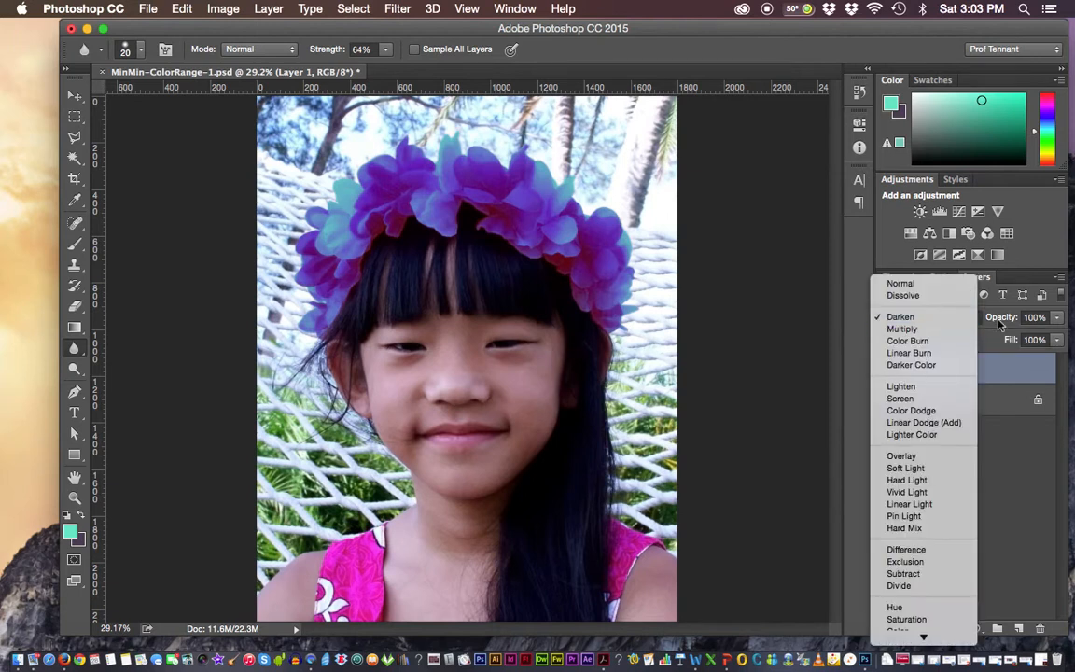
{"action": "left_click", "coordinate": [900, 318]}
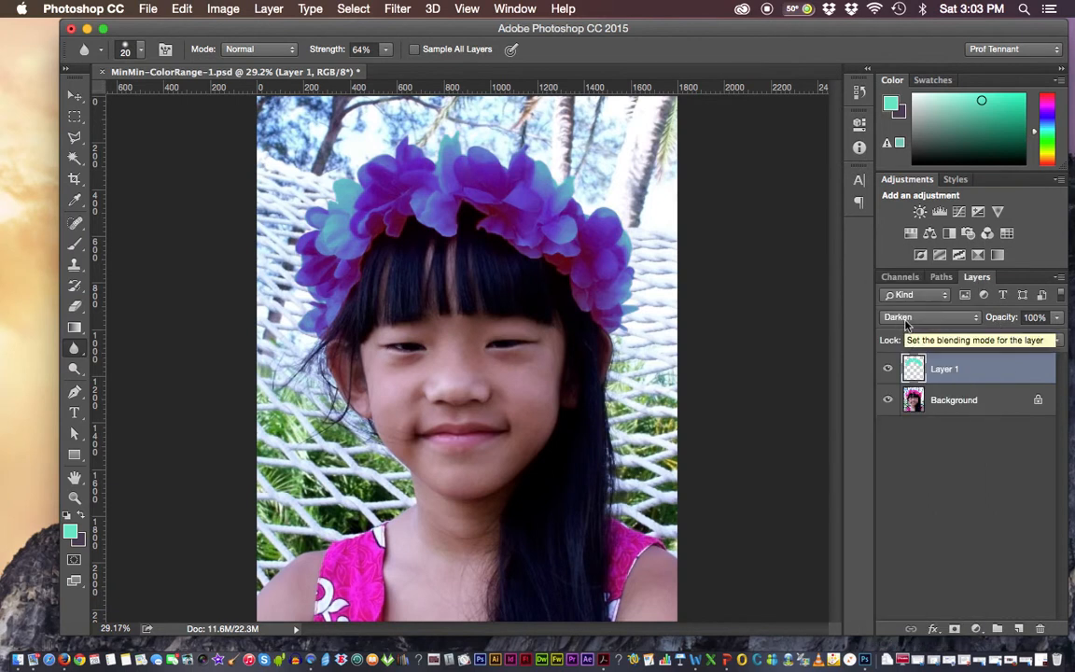
{"action": "left_click", "coordinate": [906, 324]}
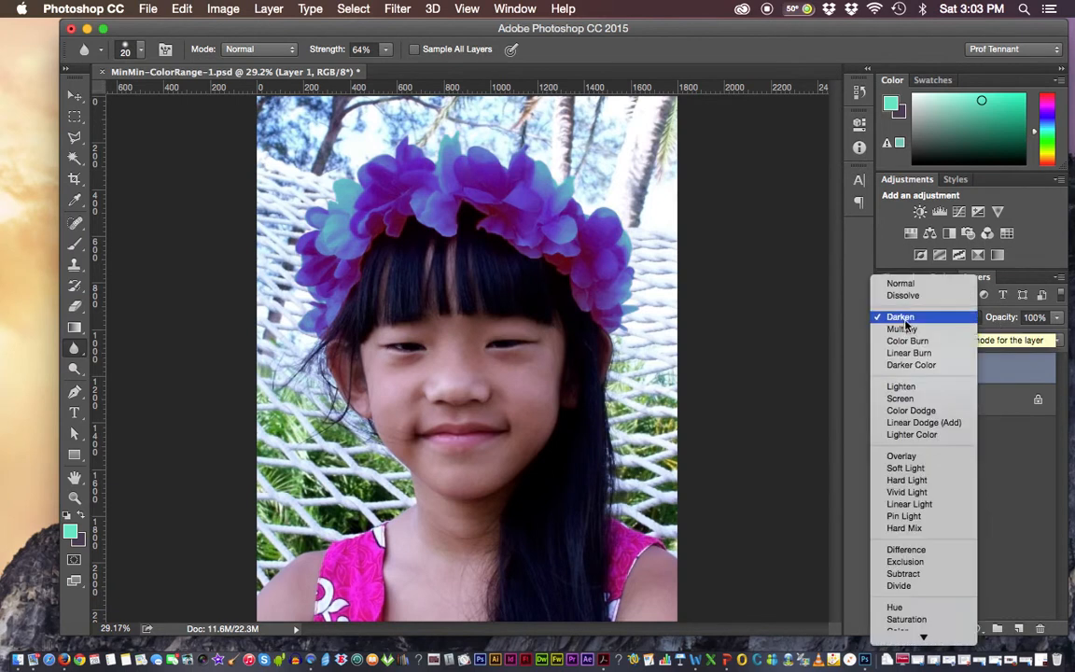
Try the Multiply and Color Burn blending modes on Layer 1
{"action": "left_click", "coordinate": [797, 296]}
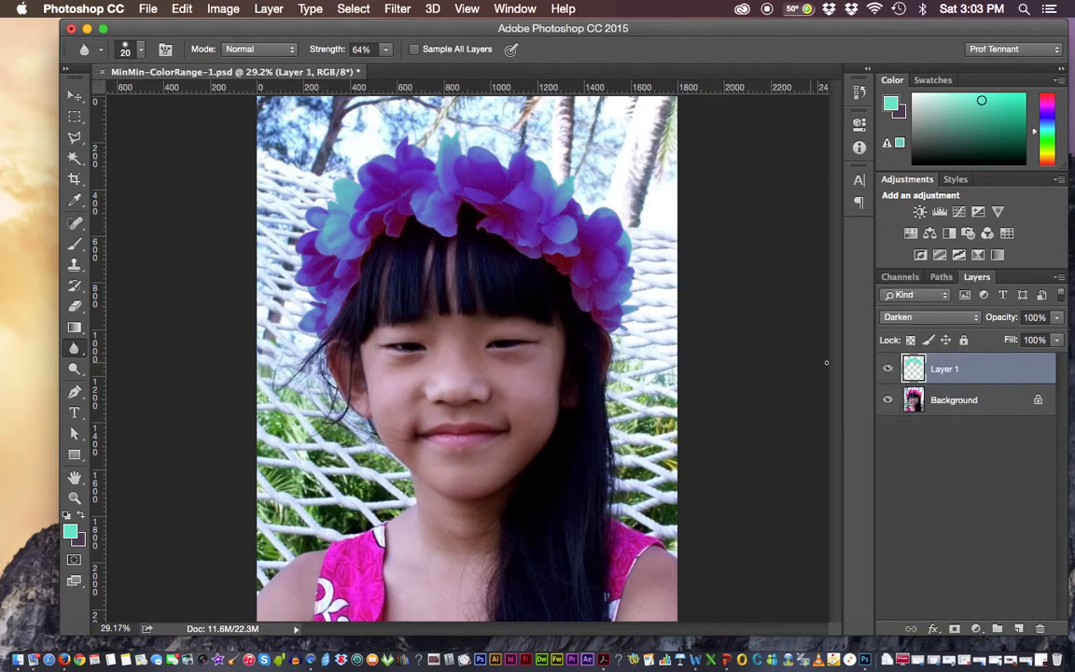
{"action": "left_click", "coordinate": [942, 316]}
{"action": "left_click", "coordinate": [943, 332]}
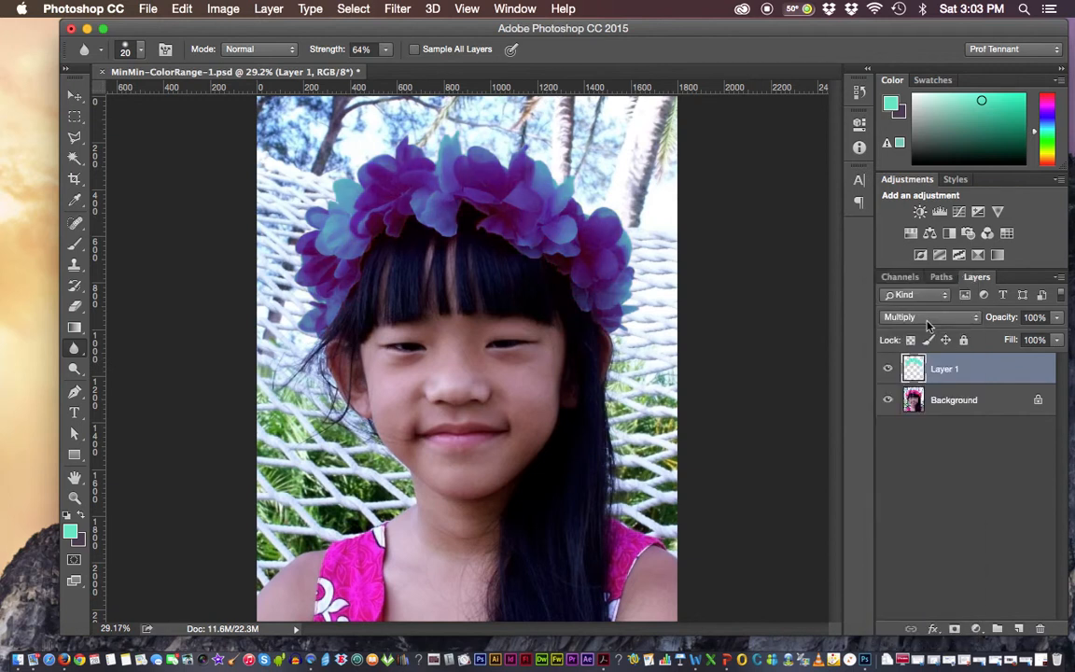
{"action": "left_click", "coordinate": [928, 322]}
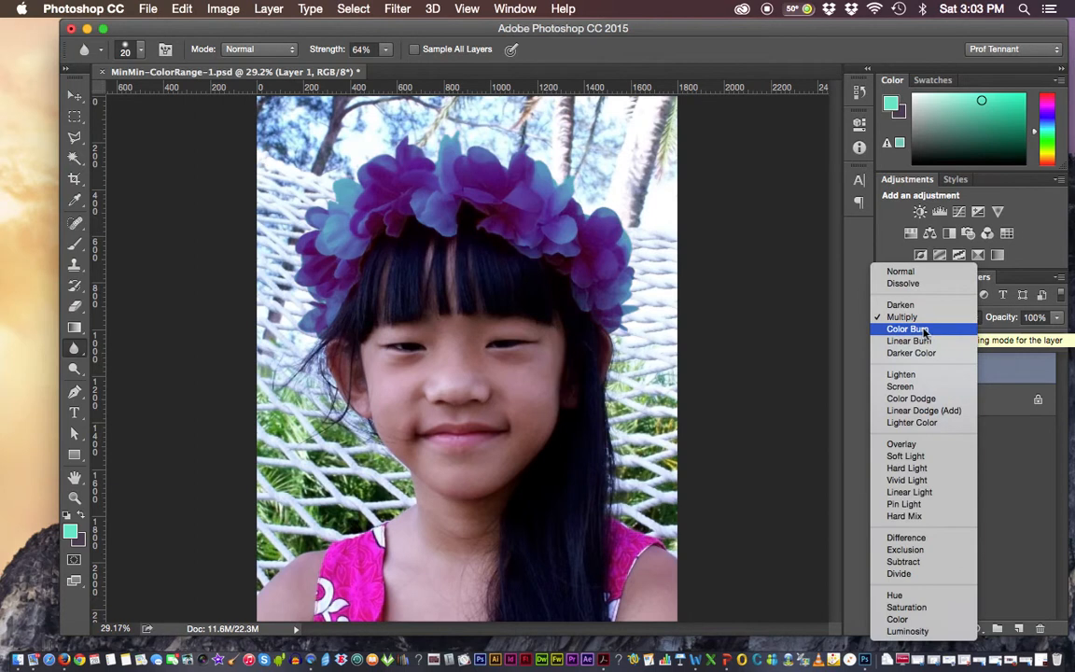
{"action": "left_click", "coordinate": [923, 329]}
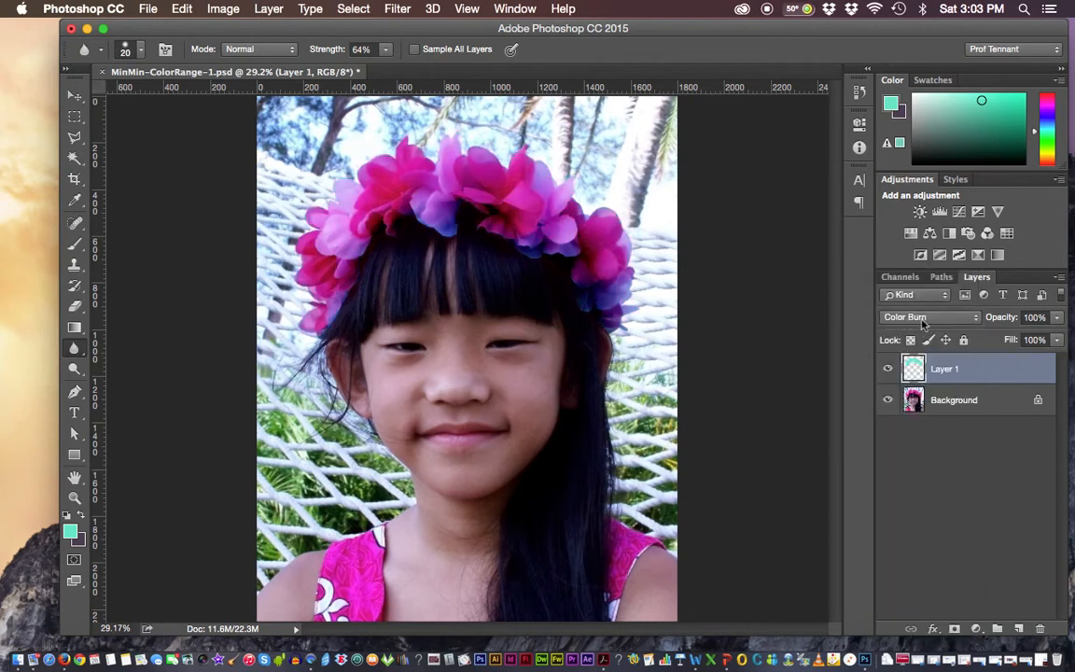
Set Layer 1's blending mode to Lighten and leave its opacity at 100%
{"action": "left_click", "coordinate": [910, 317]}
{"action": "left_click", "coordinate": [921, 365]}
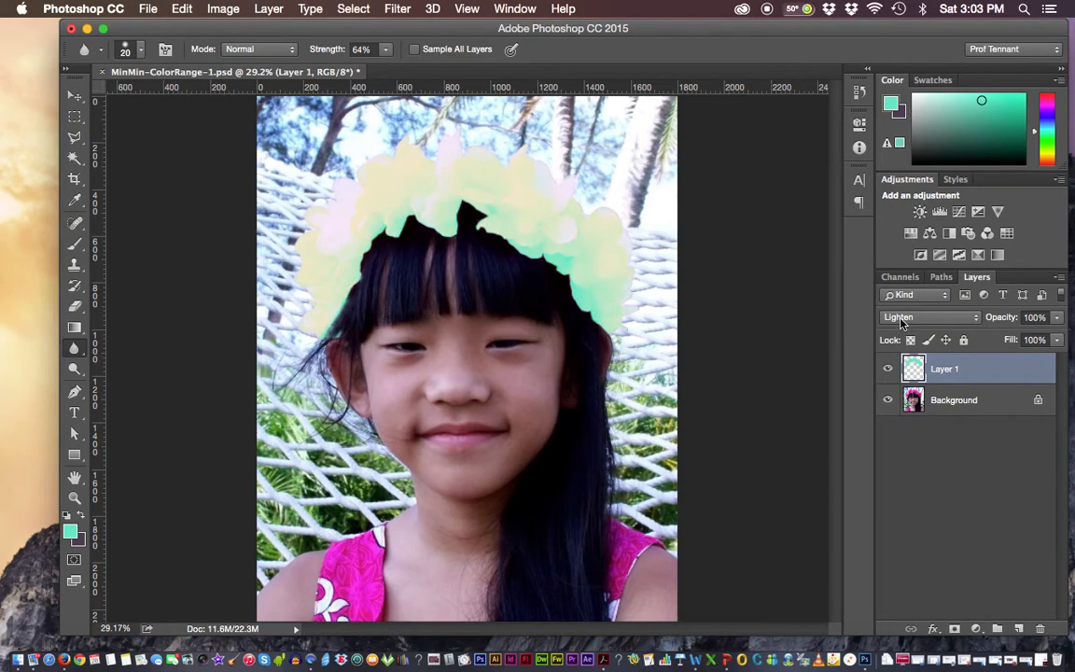
{"action": "left_click", "coordinate": [901, 319]}
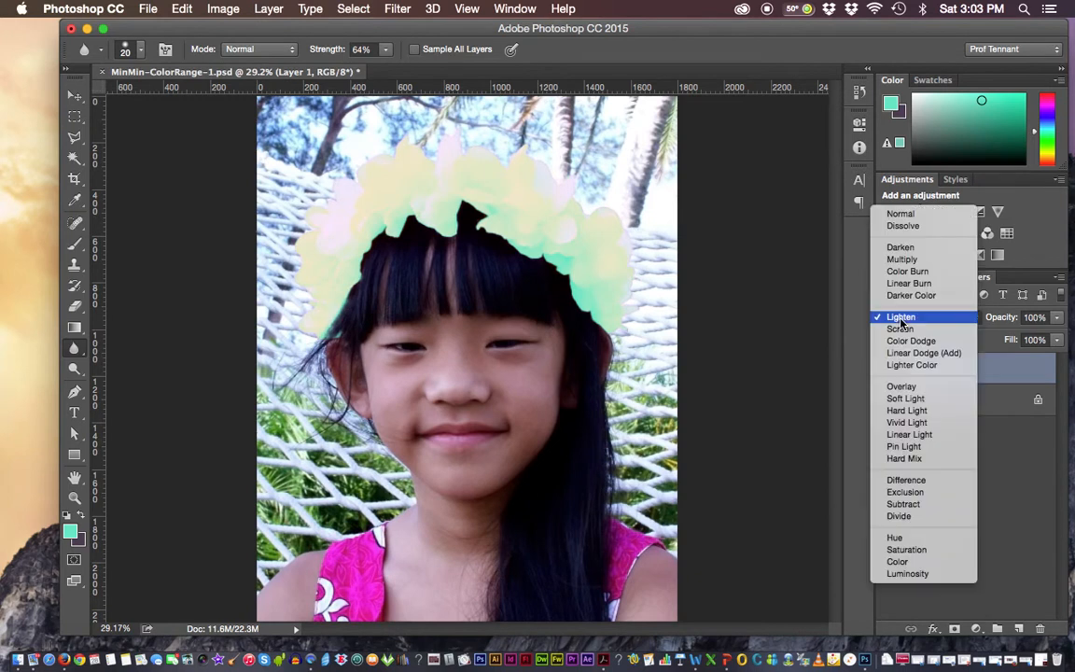
{"action": "left_click", "coordinate": [831, 317]}
{"action": "left_click", "coordinate": [1056, 317]}
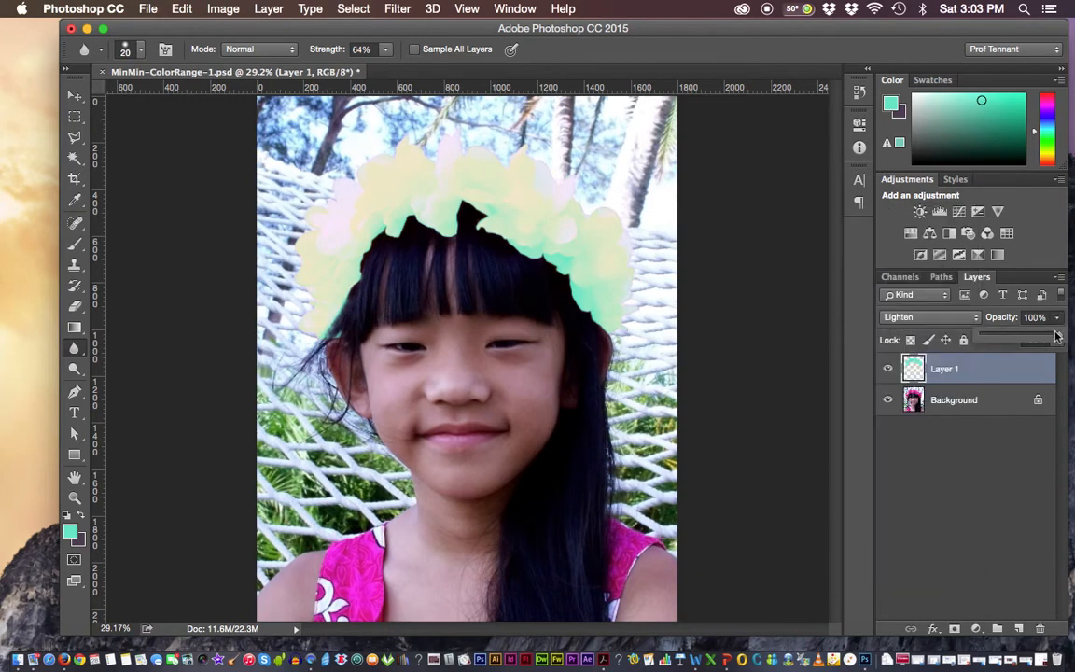
{"action": "mouse_move", "coordinate": [1057, 338]}
{"action": "left_mouse_down"}
{"action": "mouse_move", "coordinate": [1021, 338]}
{"action": "mouse_move", "coordinate": [1073, 341]}
{"action": "left_mouse_up"}
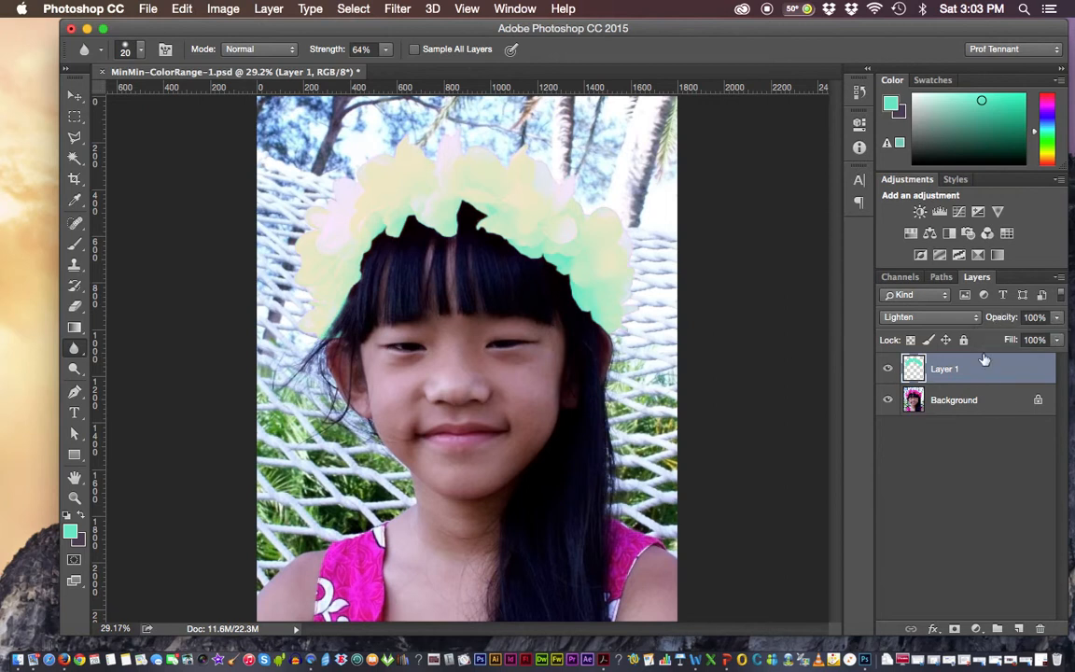
Make the Background layer active and load the saved "refined color-range selection" as a new selection
{"action": "left_click", "coordinate": [943, 402]}
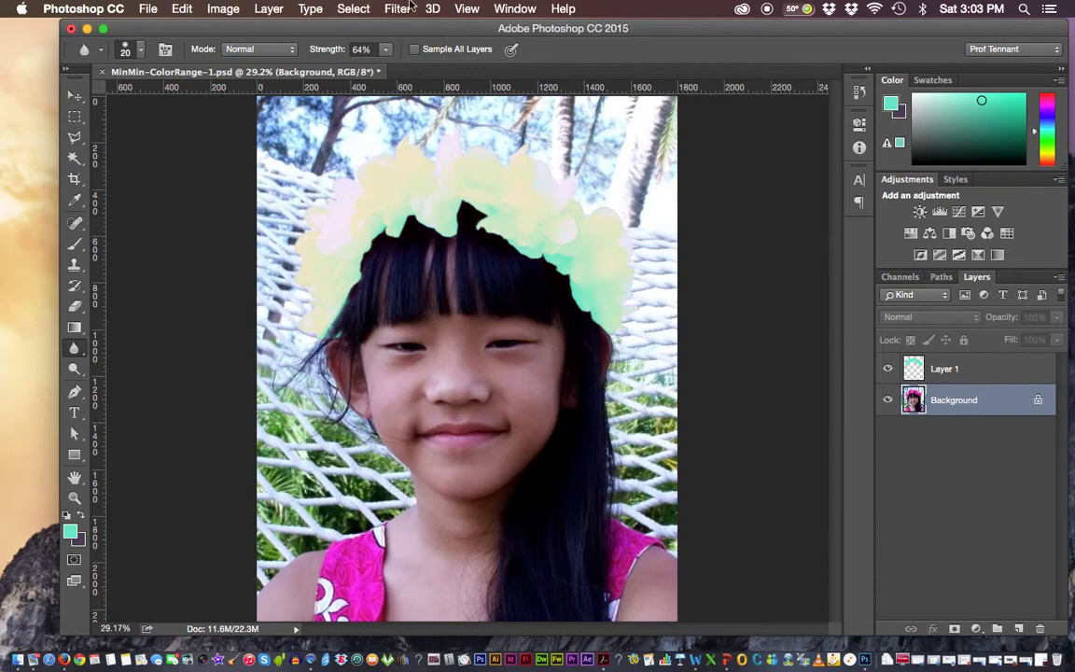
{"action": "left_click", "coordinate": [353, 8]}
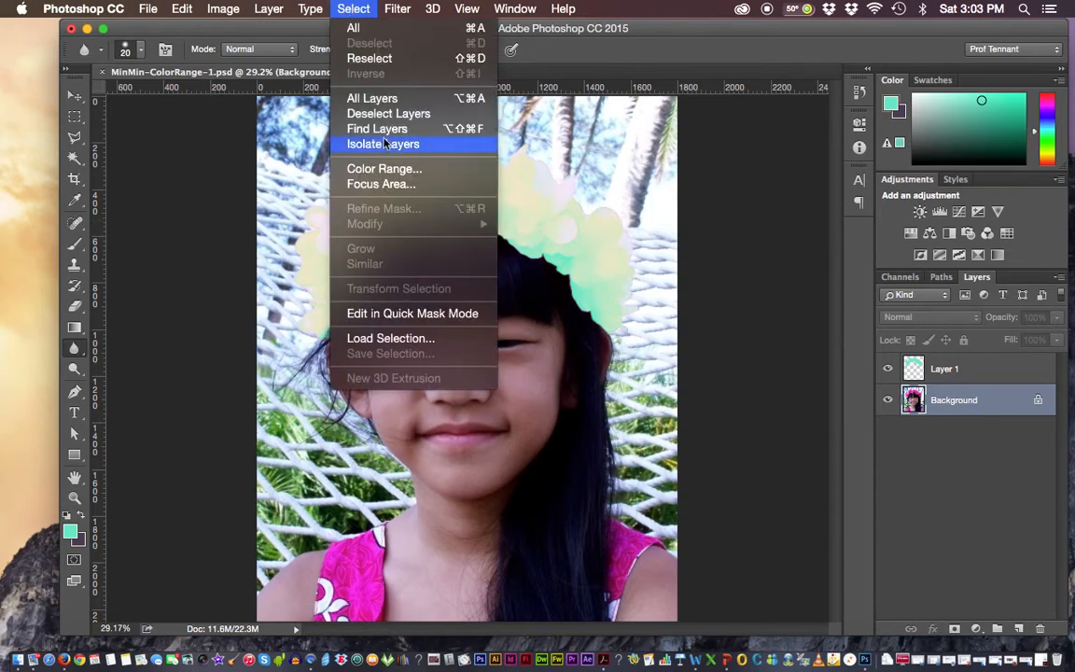
{"action": "left_click", "coordinate": [380, 337]}
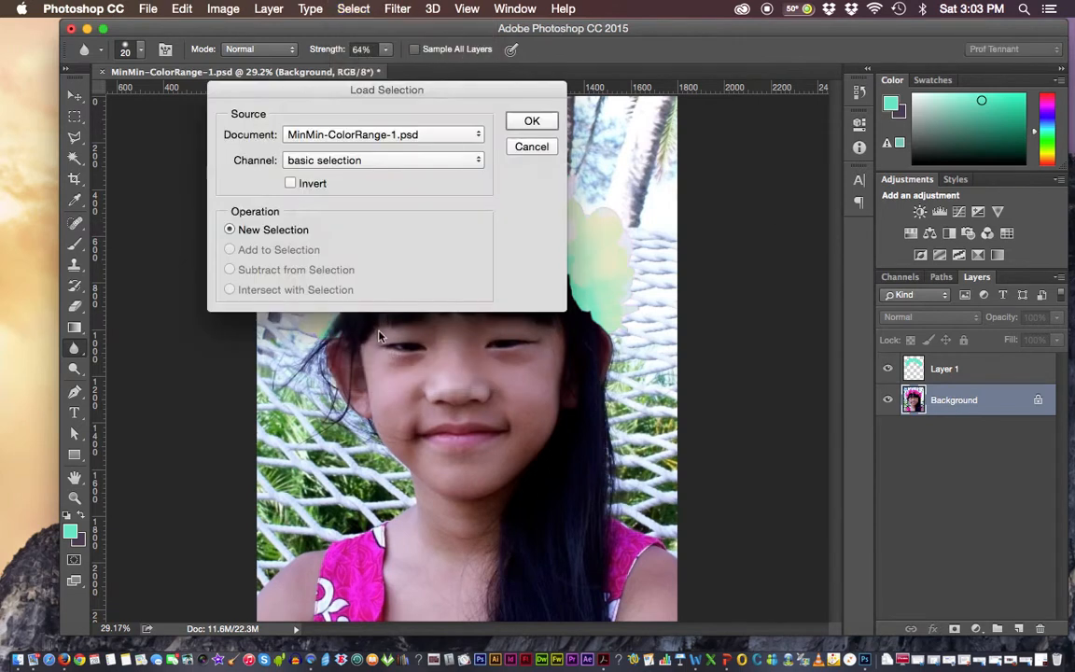
{"action": "left_click", "coordinate": [363, 161]}
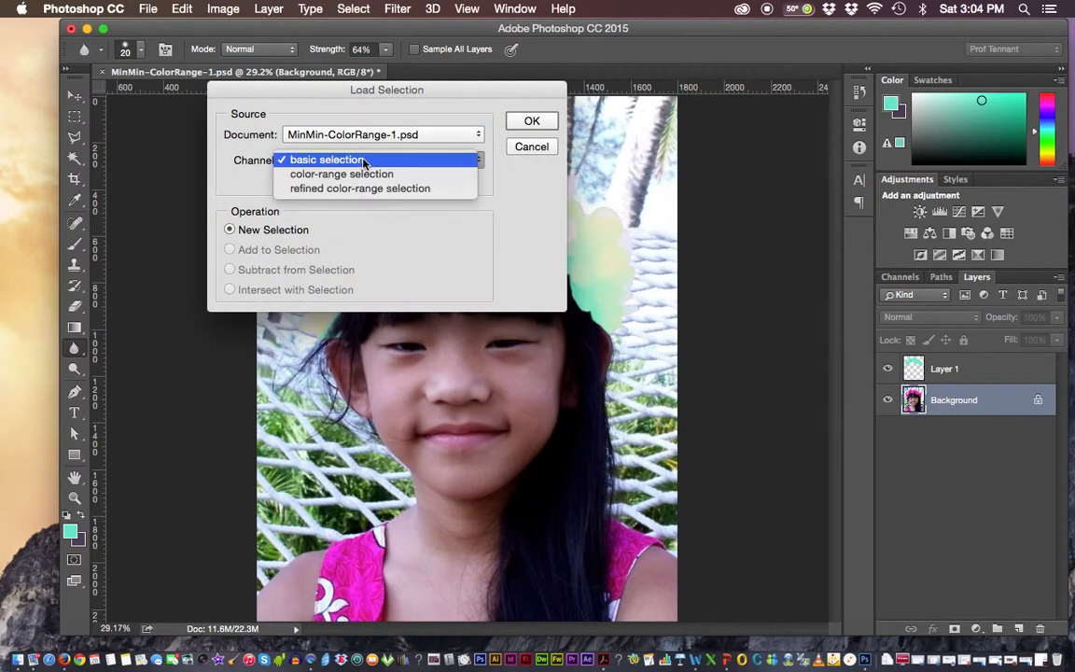
{"action": "left_click", "coordinate": [289, 189]}
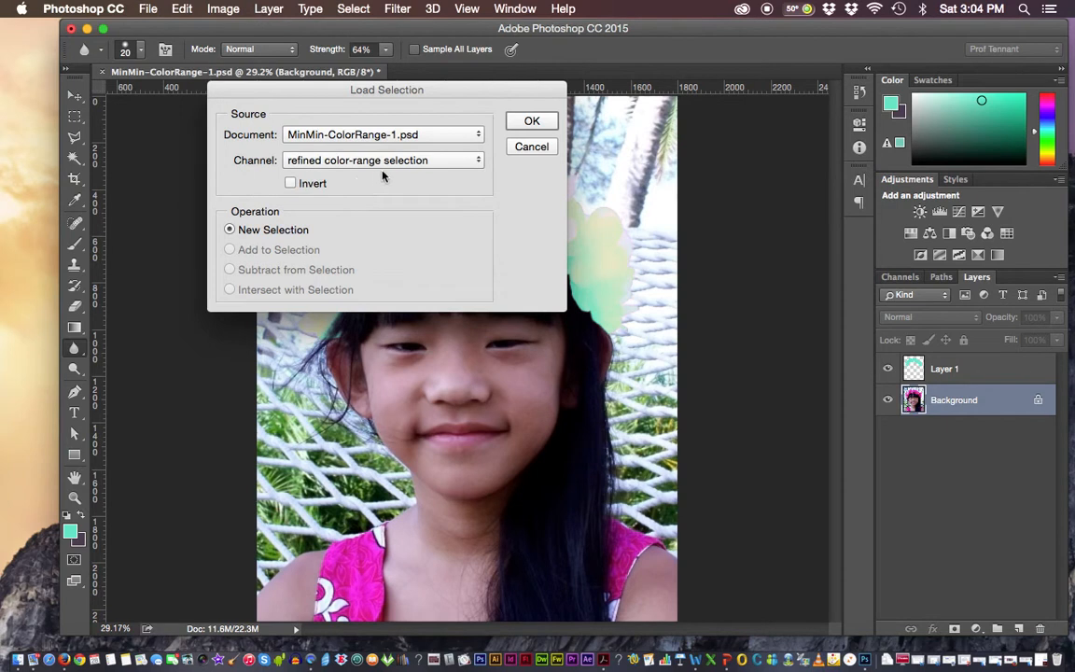
{"action": "left_click", "coordinate": [530, 122]}
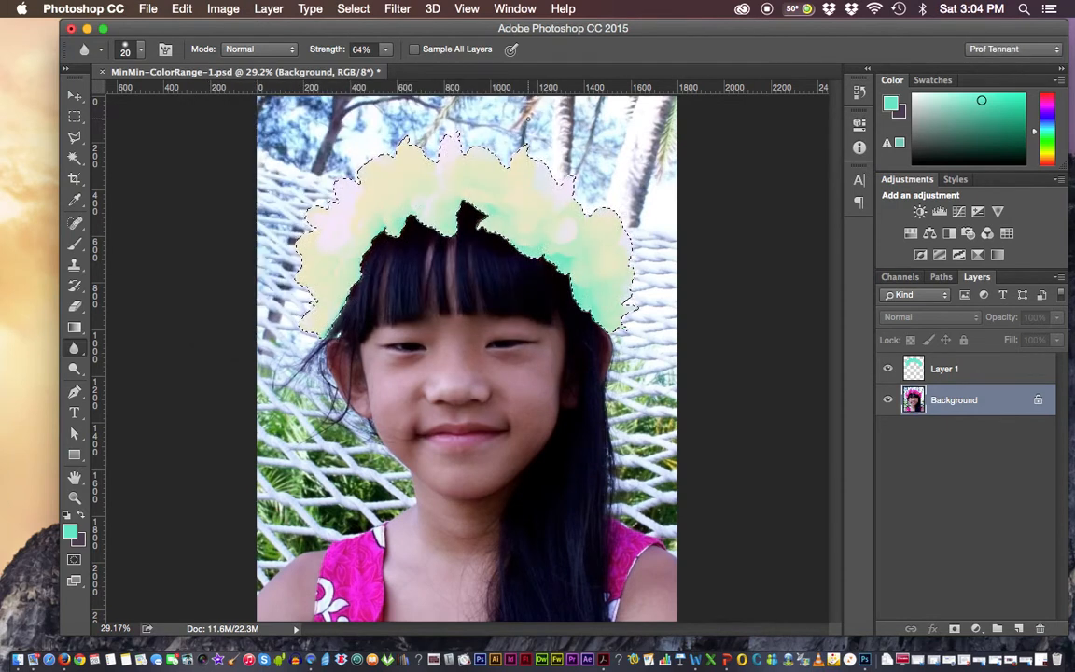
Hide Layer 1 and copy the selected flower crown from the Background layer
{"action": "left_click", "coordinate": [887, 368]}
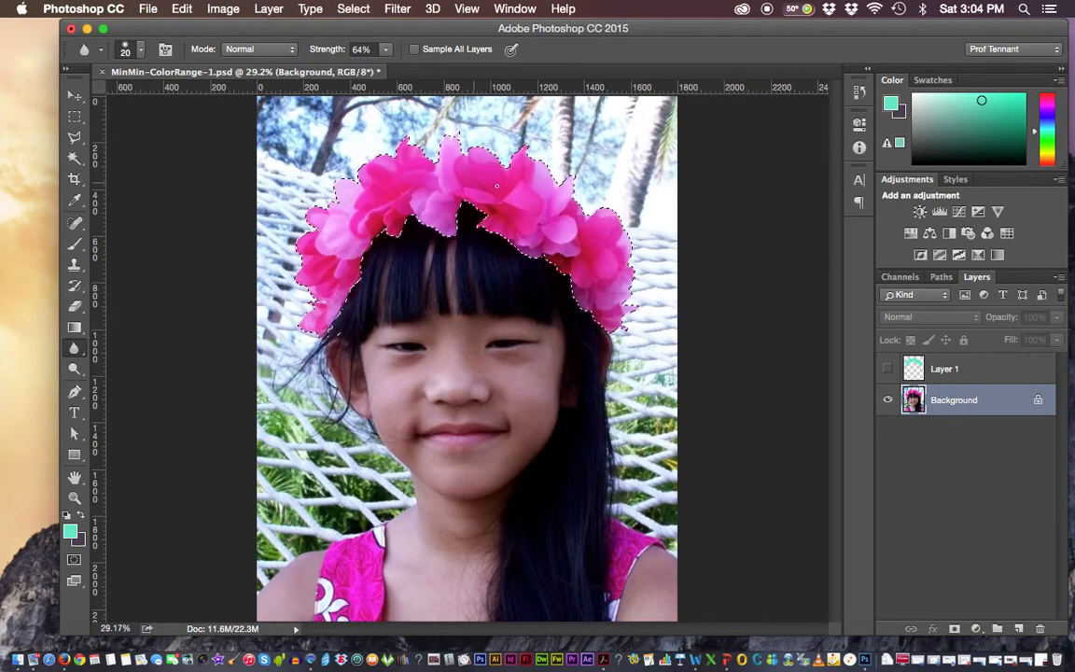
{"action": "left_click", "coordinate": [182, 8]}
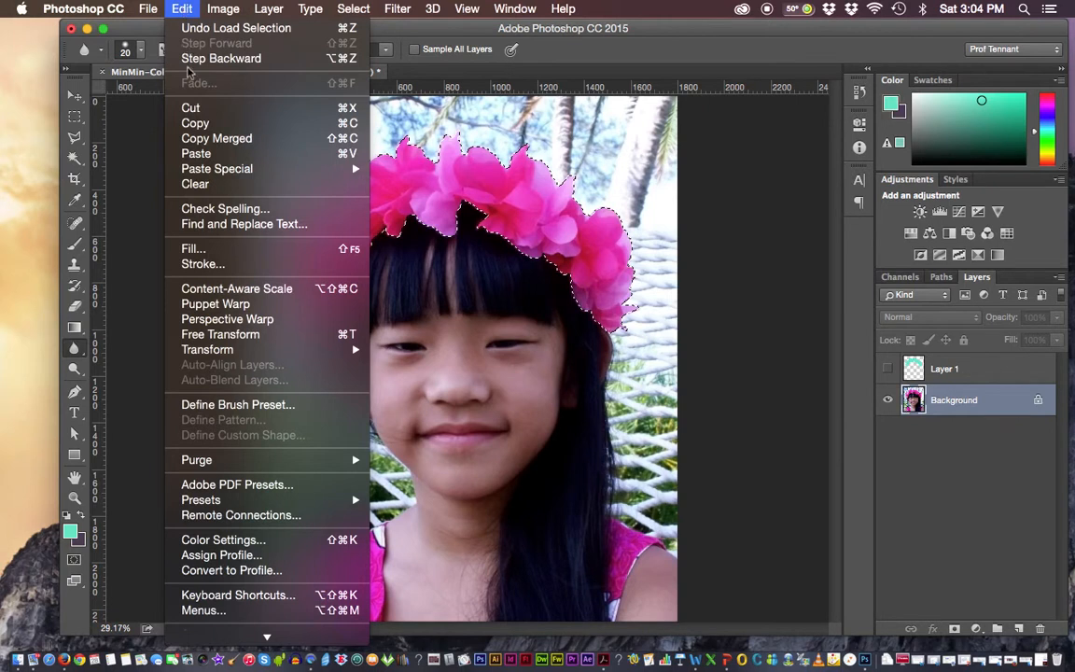
{"action": "left_click", "coordinate": [193, 124]}
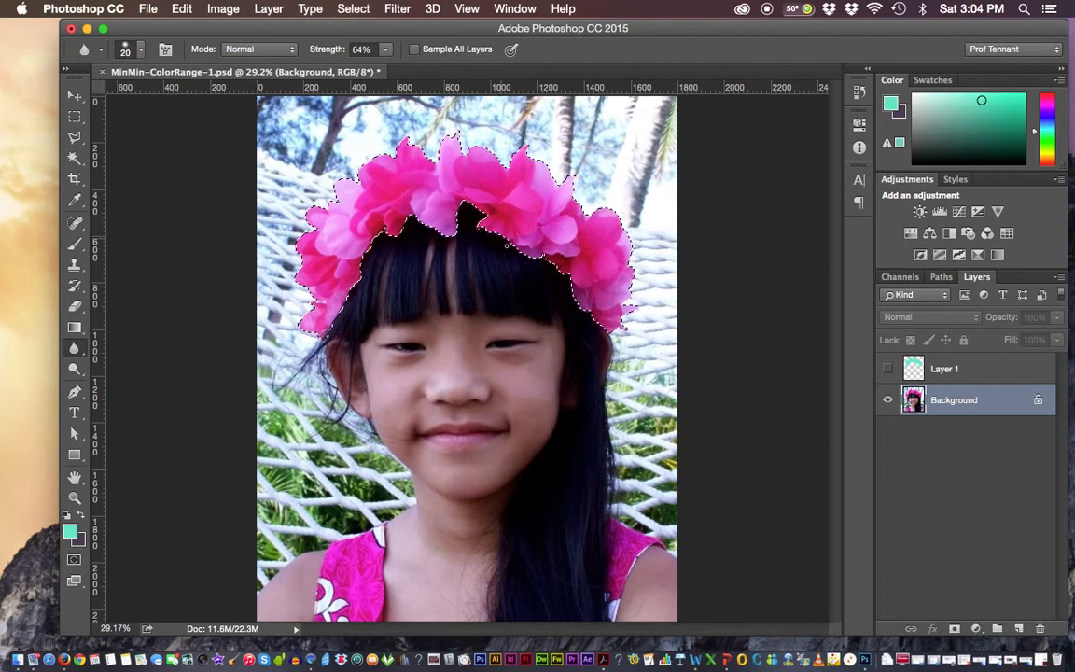
Paste the copied flower crown as a new layer and move that layer above Layer 1
{"action": "left_click", "coordinate": [177, 10]}
{"action": "left_click", "coordinate": [196, 153]}
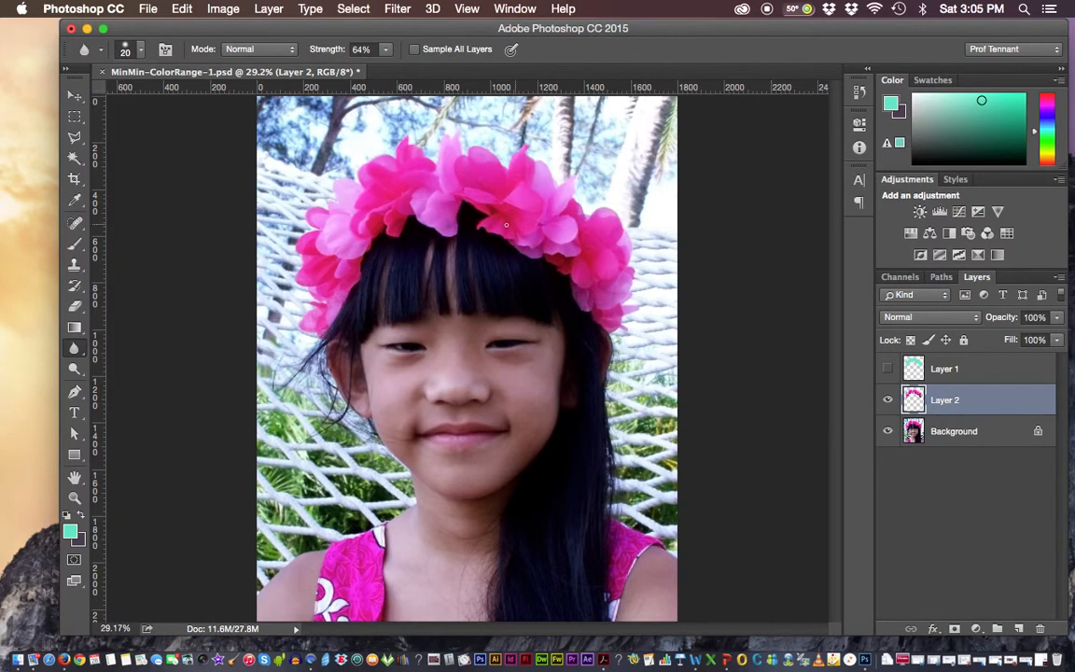
{"action": "left_click", "coordinate": [886, 400]}
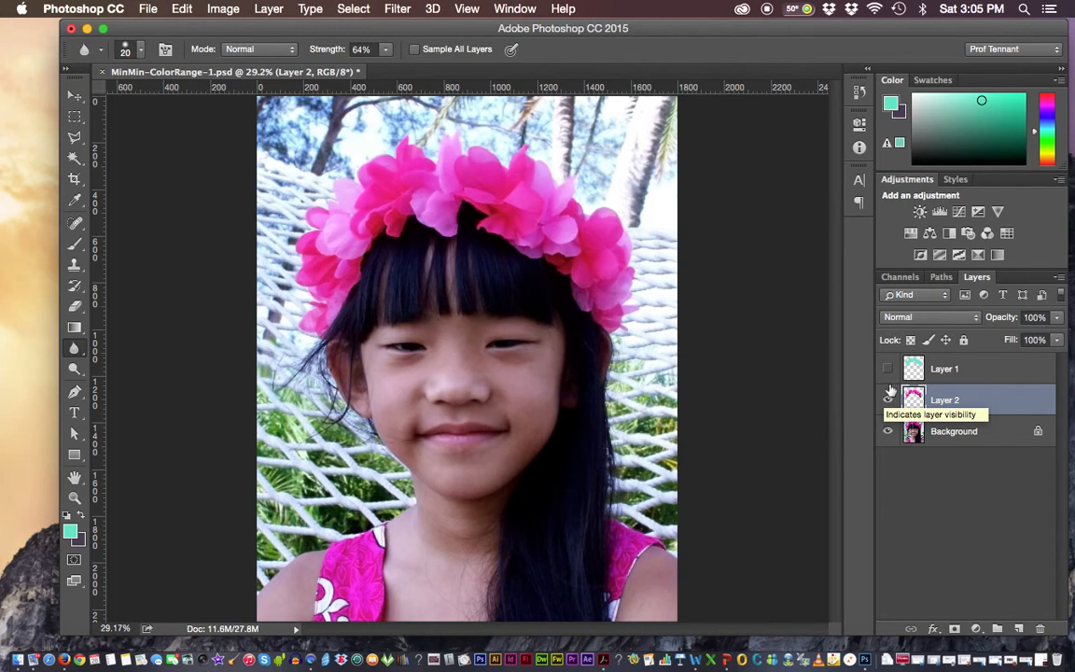
{"action": "left_click_drag", "start_coordinate": [948, 406], "coordinate": [940, 353]}
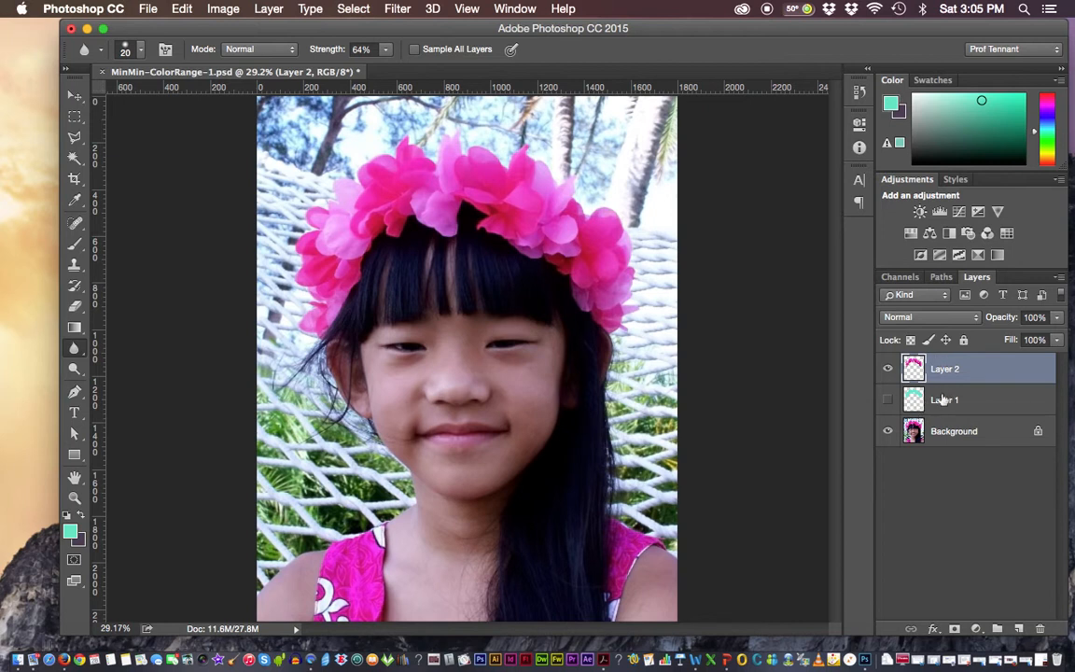
Try the Overlay and Screen blending modes on Layer 2, ending on Overlay
{"action": "left_click", "coordinate": [901, 318]}
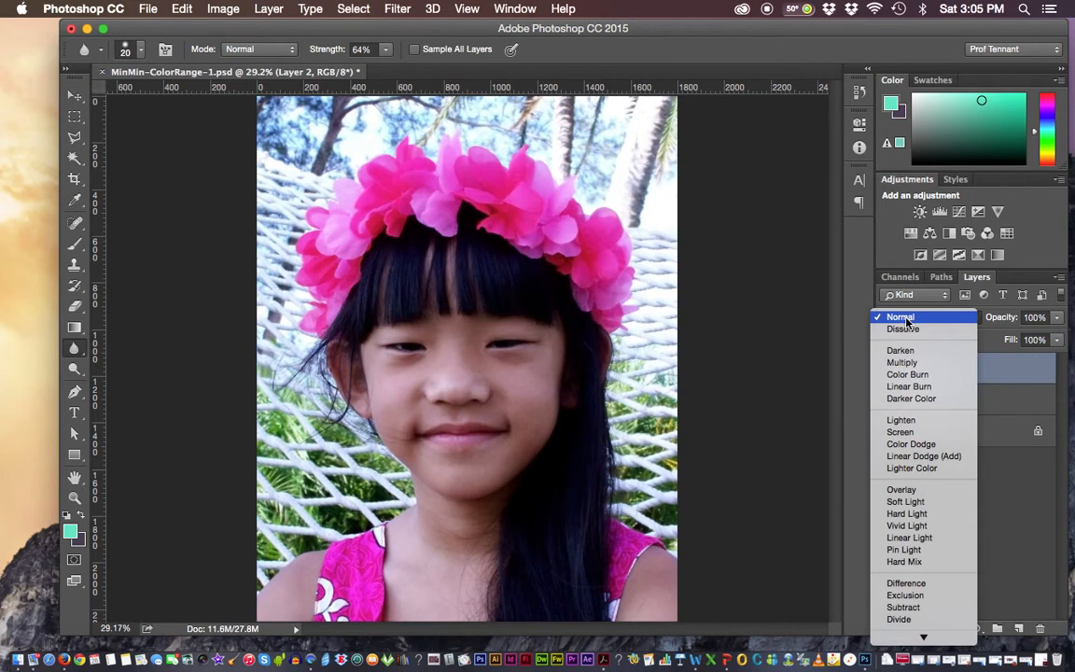
{"action": "left_click", "coordinate": [902, 489]}
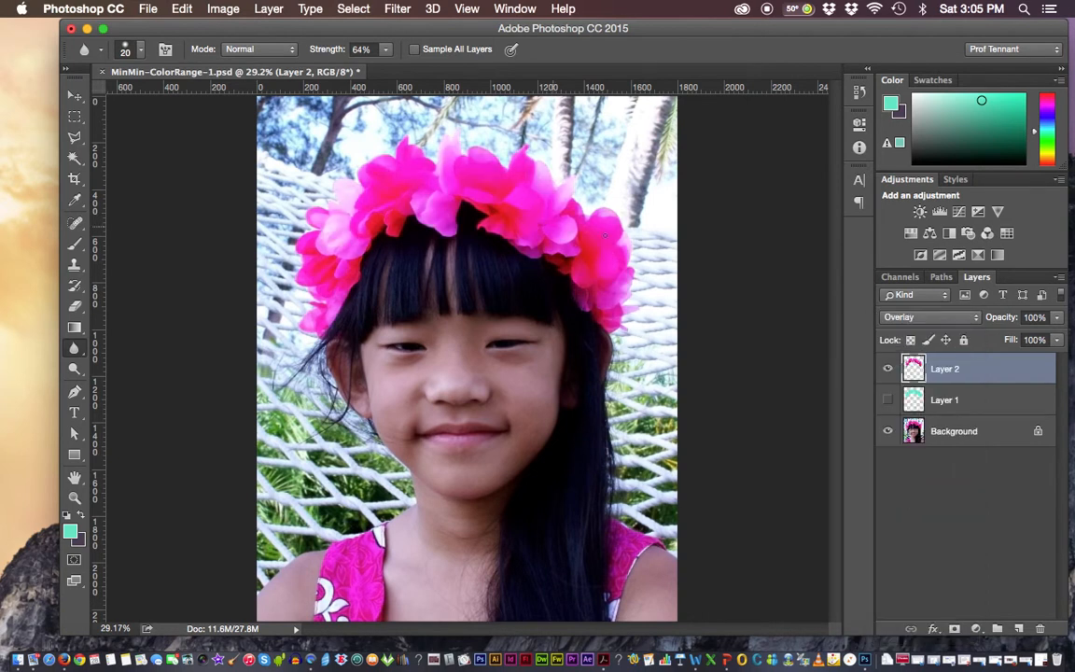
{"action": "left_click", "coordinate": [931, 317]}
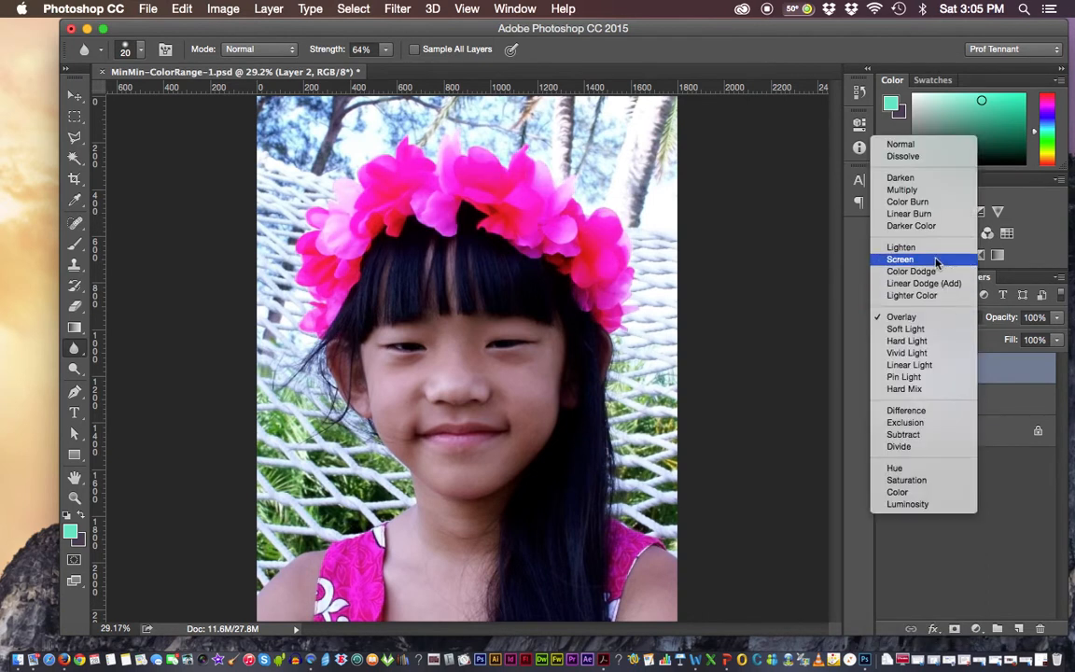
{"action": "left_click", "coordinate": [935, 261]}
{"action": "left_click", "coordinate": [924, 319]}
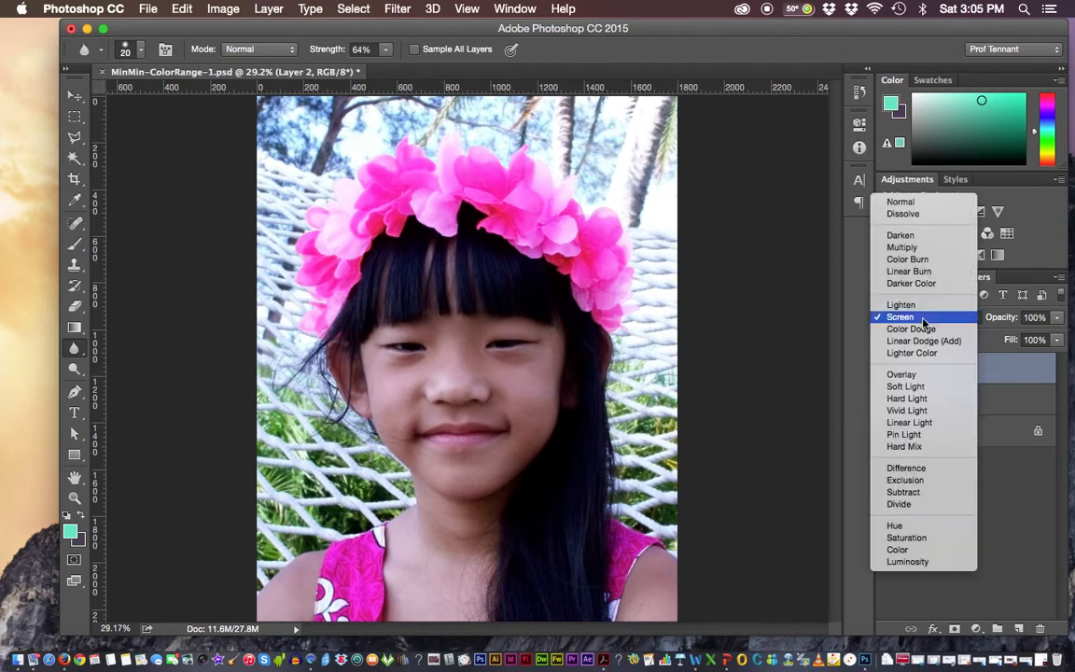
{"action": "left_click", "coordinate": [922, 374]}
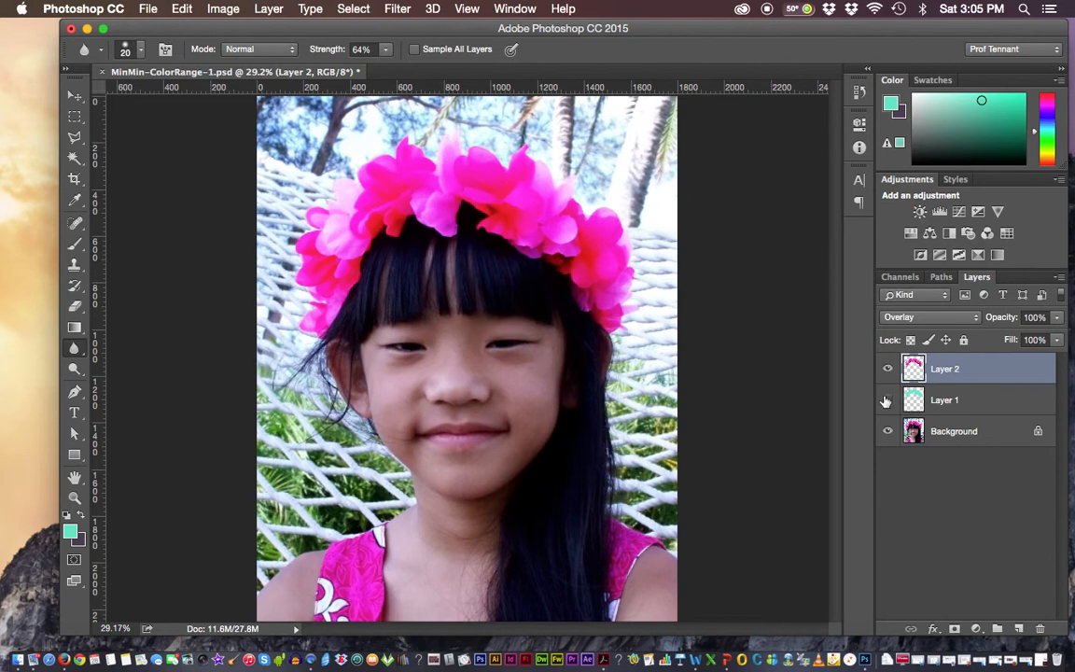
Show Layer 1, try Color Burn on Layer 2, and set Layer 2 to Multiply at 48% opacity
{"action": "left_click", "coordinate": [888, 401]}
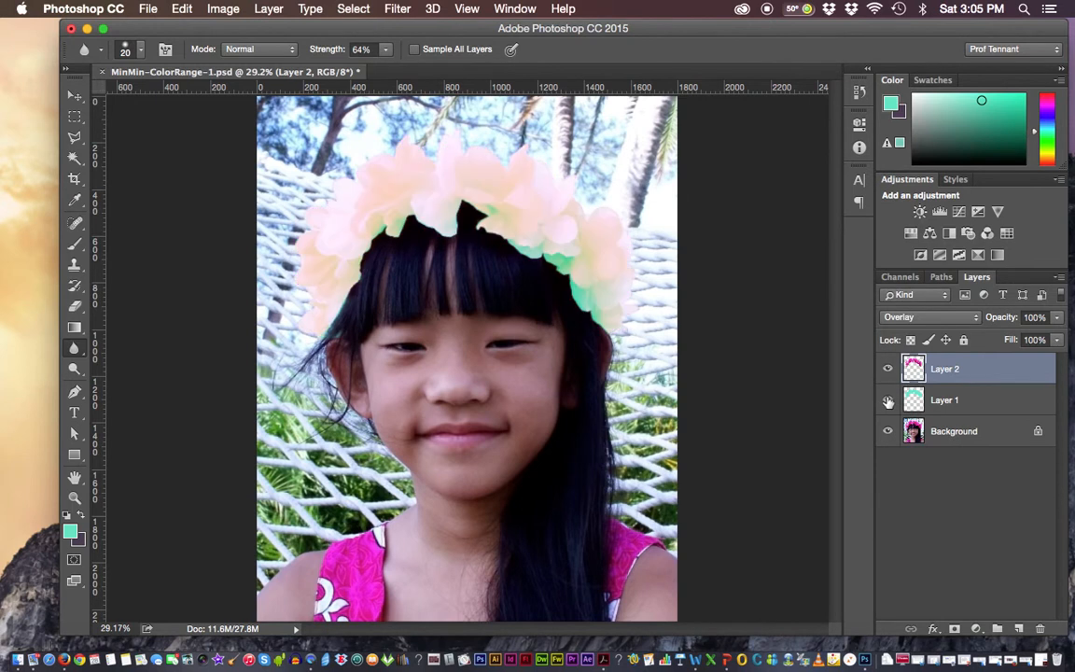
{"action": "left_click", "coordinate": [930, 317]}
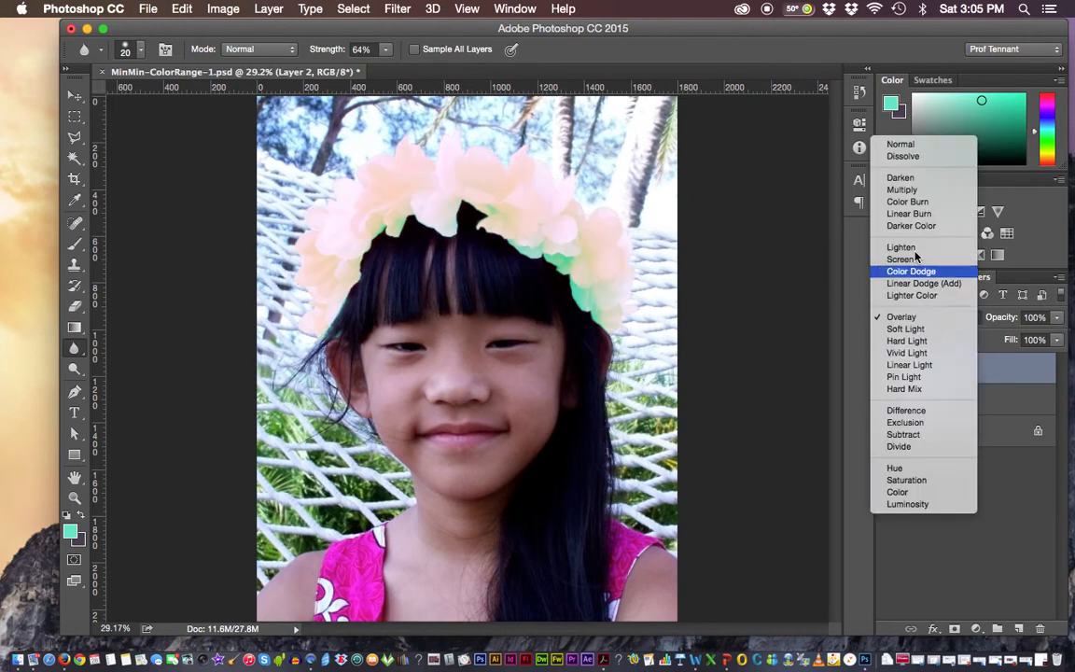
{"action": "left_click", "coordinate": [912, 203]}
{"action": "left_click", "coordinate": [931, 317]}
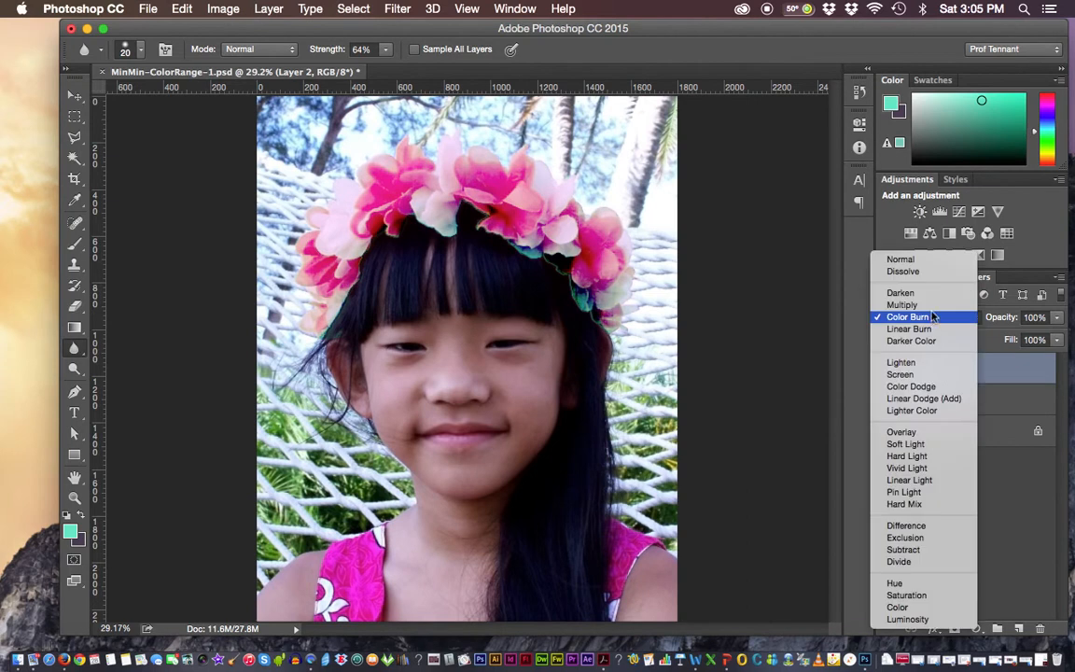
{"action": "left_click", "coordinate": [930, 306]}
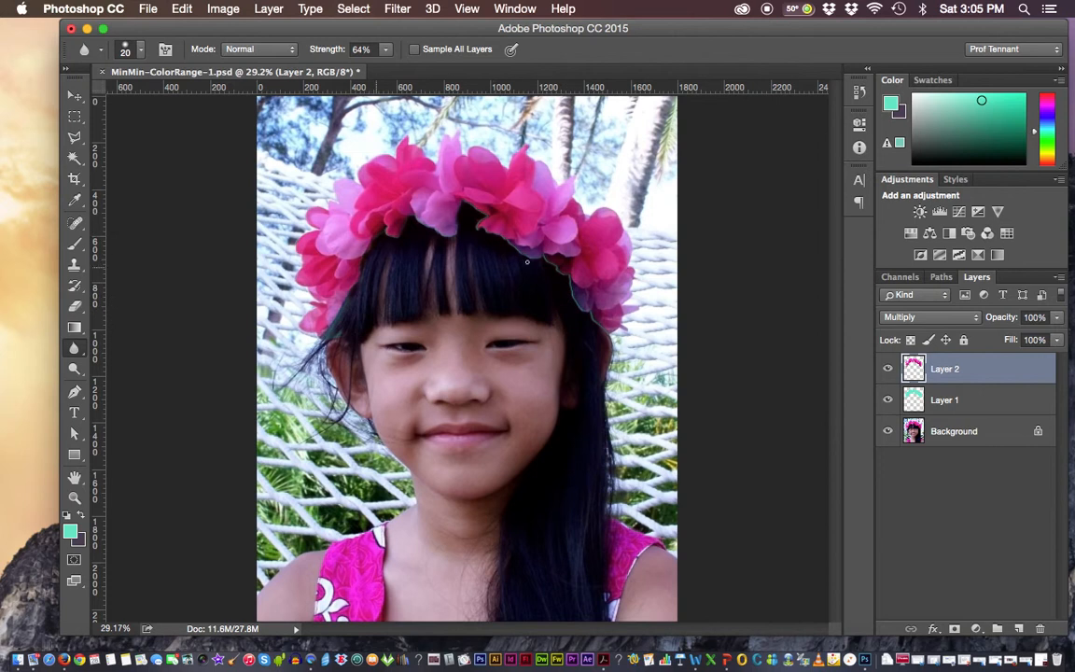
{"action": "left_click", "coordinate": [1057, 318]}
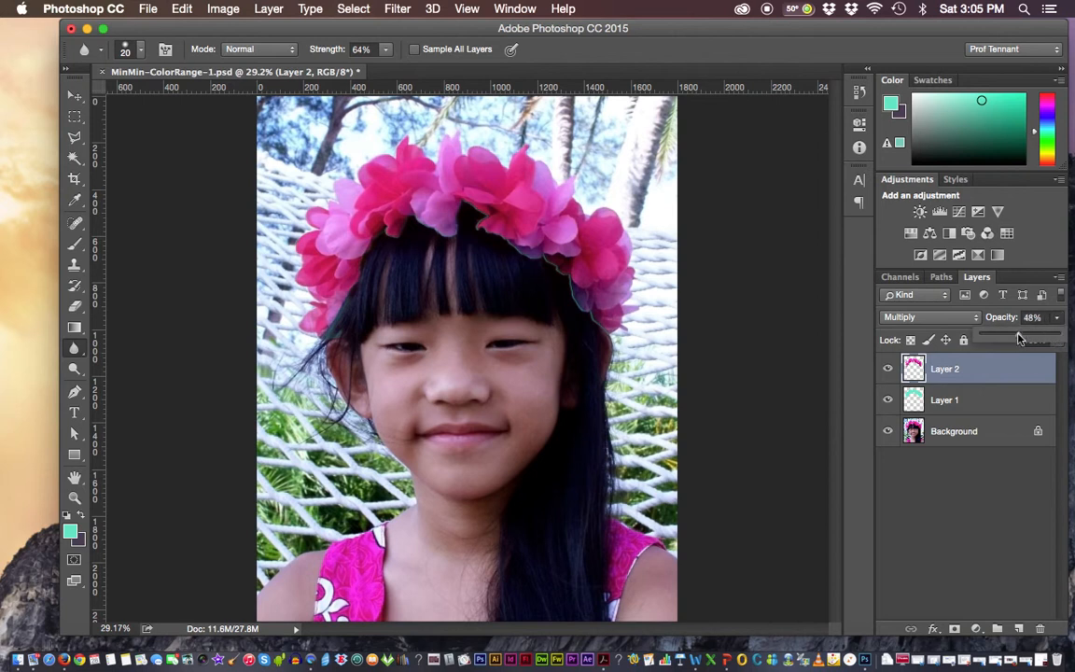
Try 61% opacity on Layer 1 and undo the change
{"action": "left_click", "coordinate": [942, 410]}
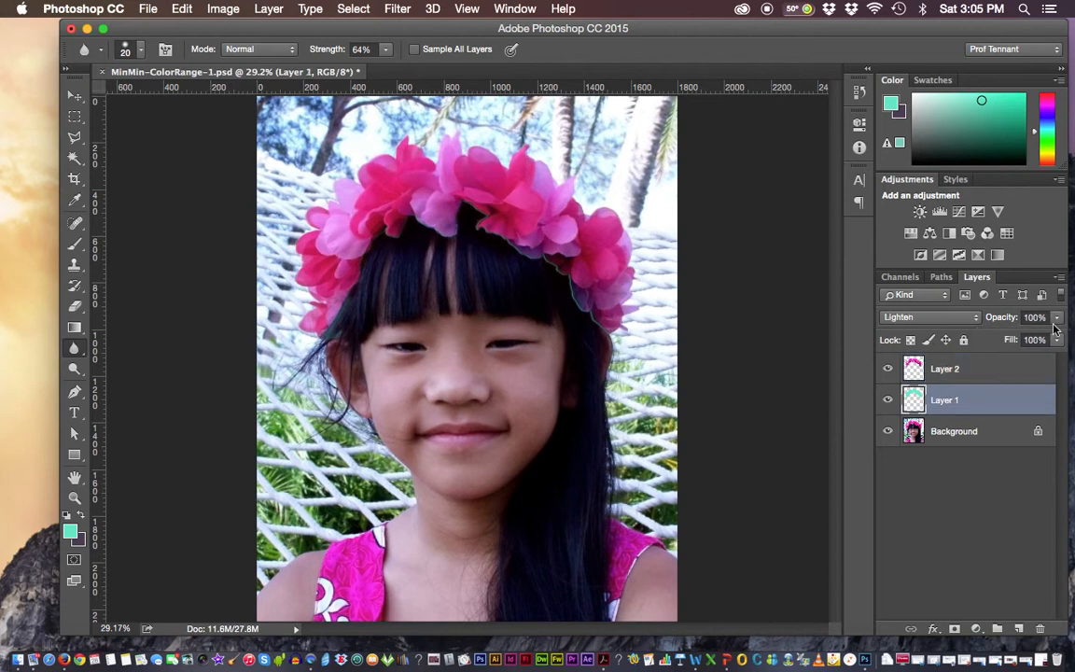
{"action": "left_click_drag", "start_coordinate": [1060, 340], "coordinate": [1030, 337]}
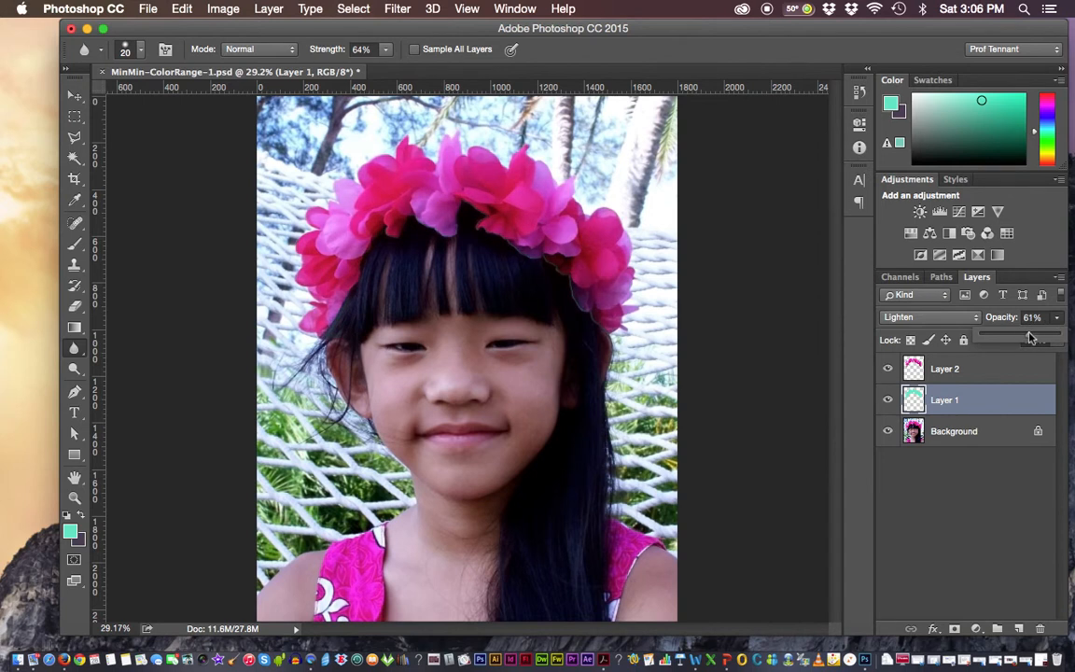
{"action": "key", "text": "super+z"}
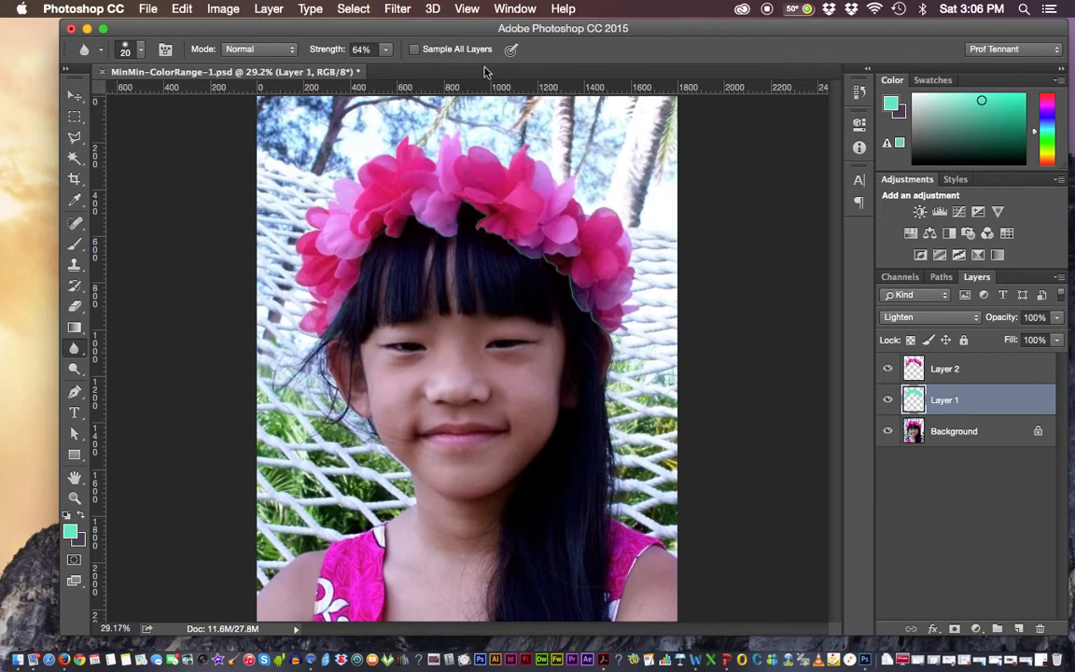
Load the refined color-range selection channel as a new selection and hide Layer 2
{"action": "left_click", "coordinate": [353, 9]}
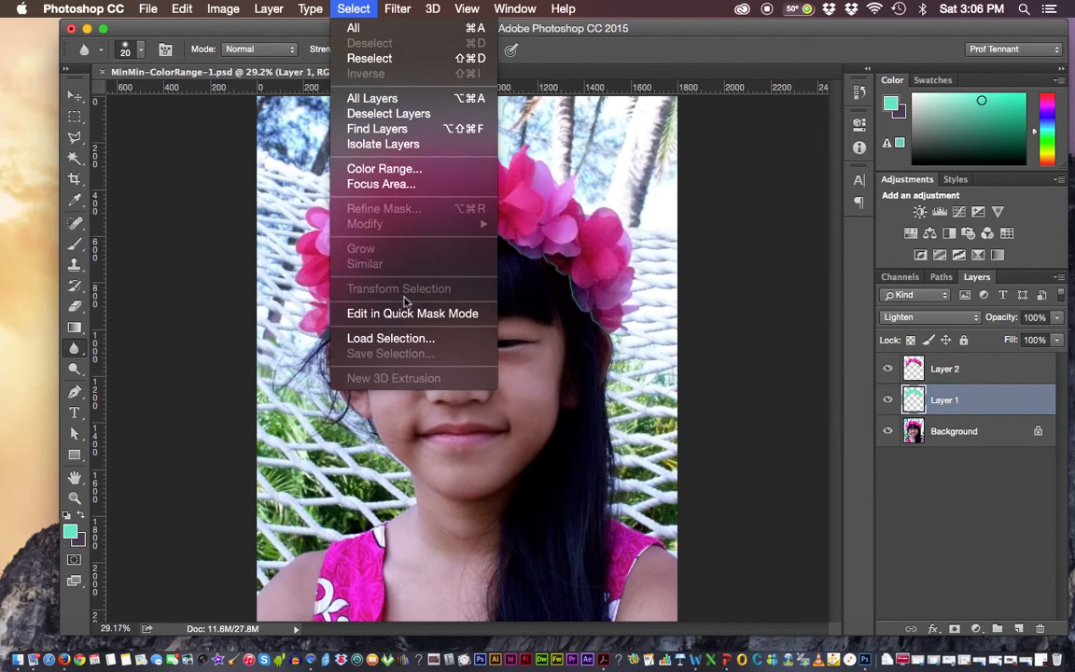
{"action": "left_click", "coordinate": [369, 338]}
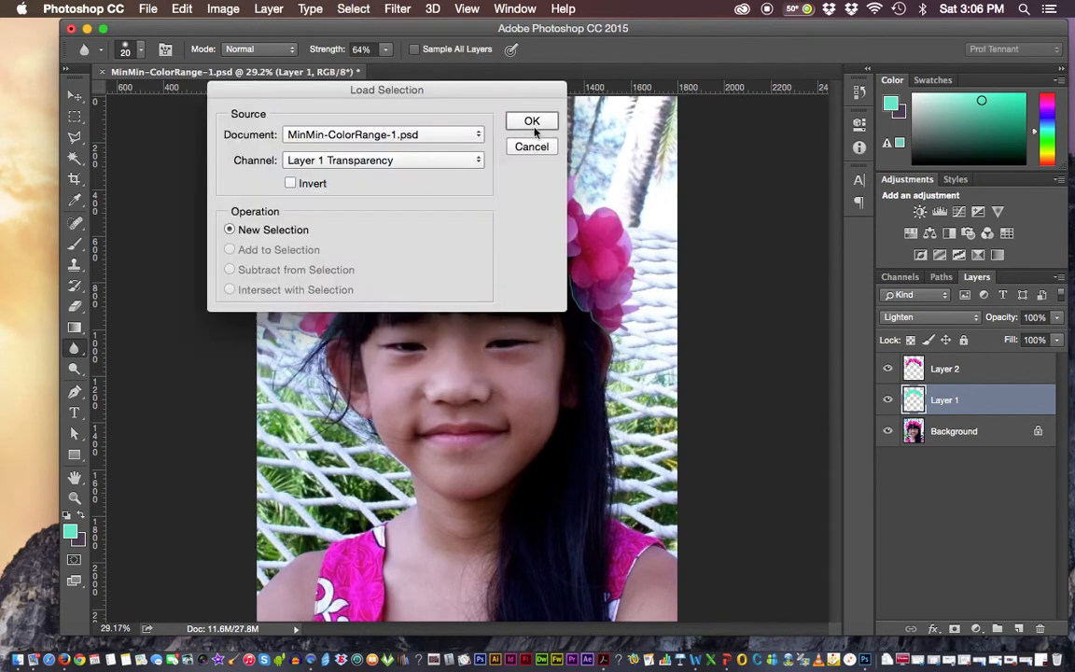
{"action": "left_click", "coordinate": [435, 162]}
{"action": "left_click", "coordinate": [373, 193]}
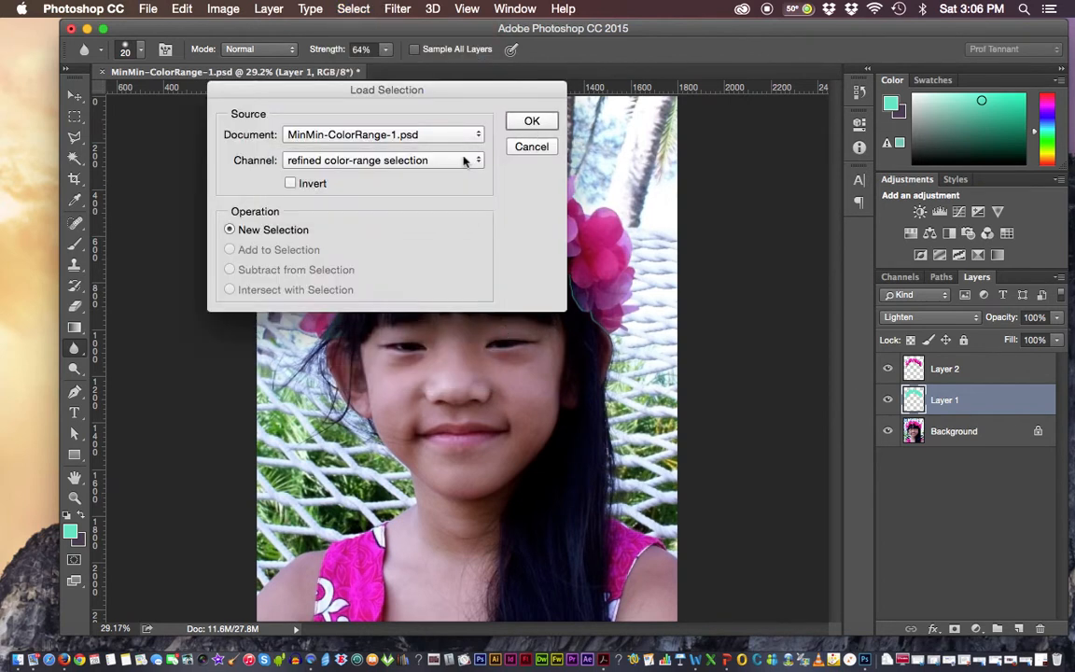
{"action": "left_click", "coordinate": [532, 122]}
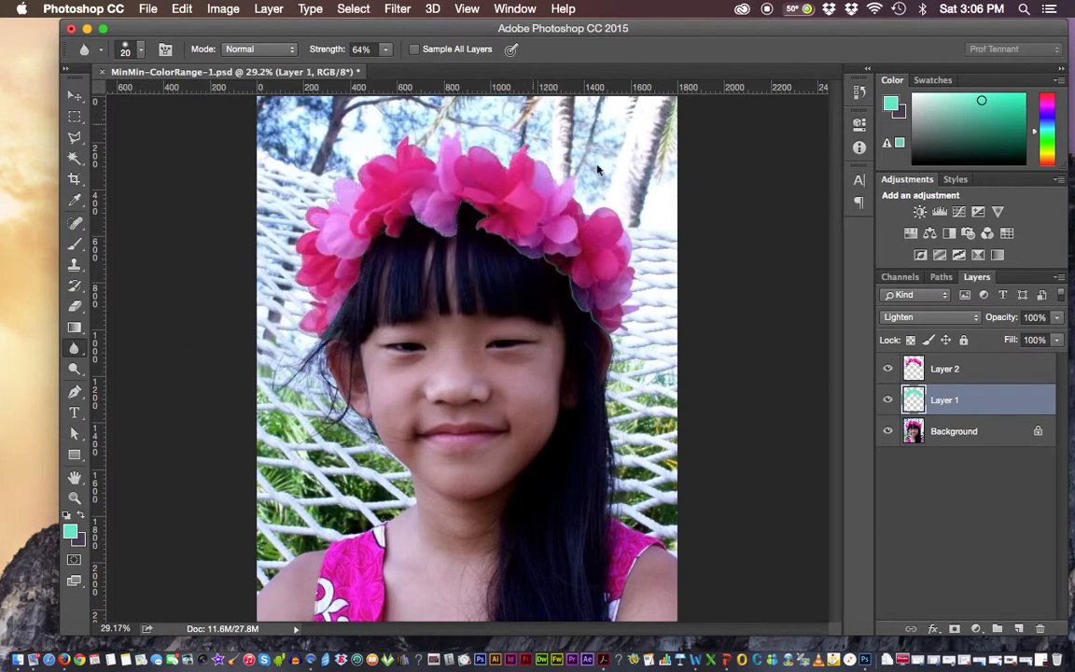
{"action": "left_click", "coordinate": [887, 368]}
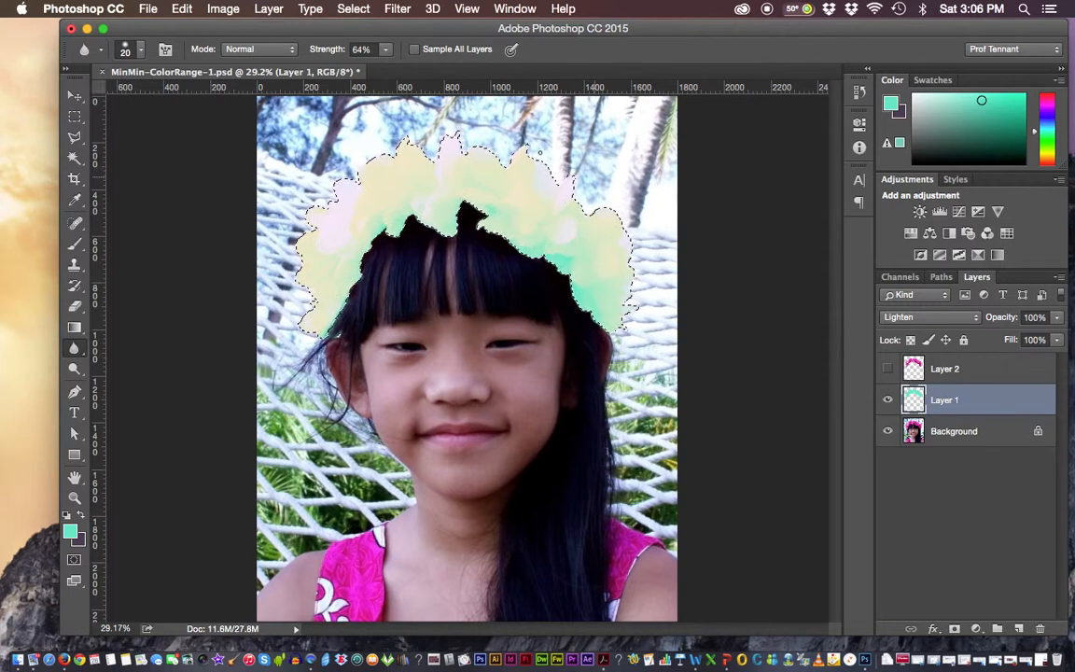
Try Refine Edge on the crown selection with Shift Edge at -33%, show Layer 2 again, and deselect
{"action": "left_click", "coordinate": [351, 9]}
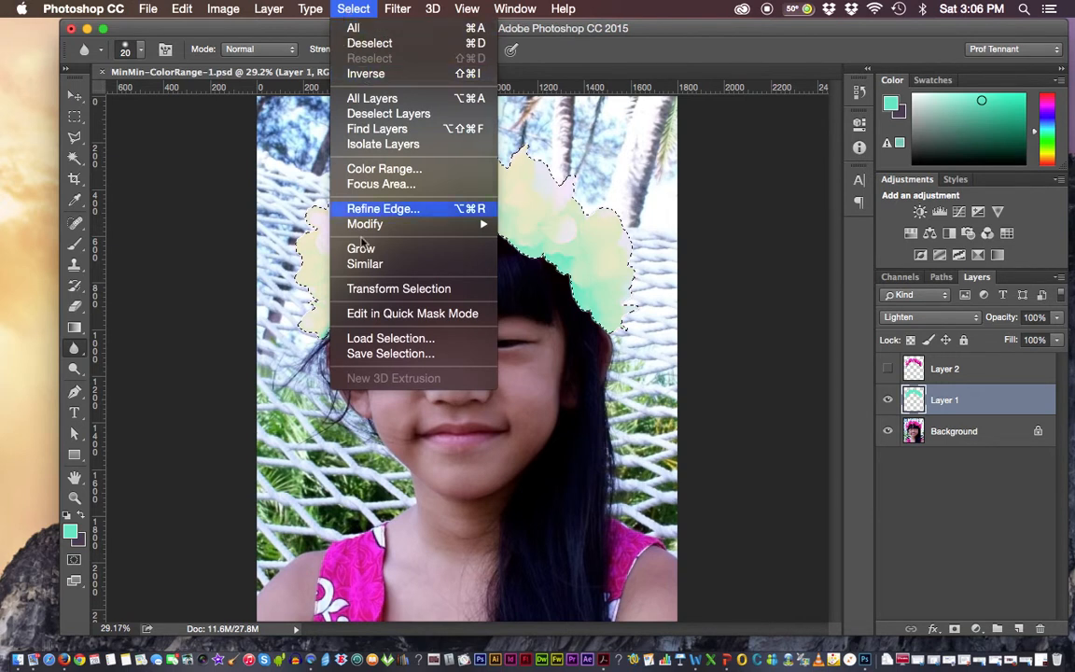
{"action": "mouse_move", "coordinate": [365, 227]}
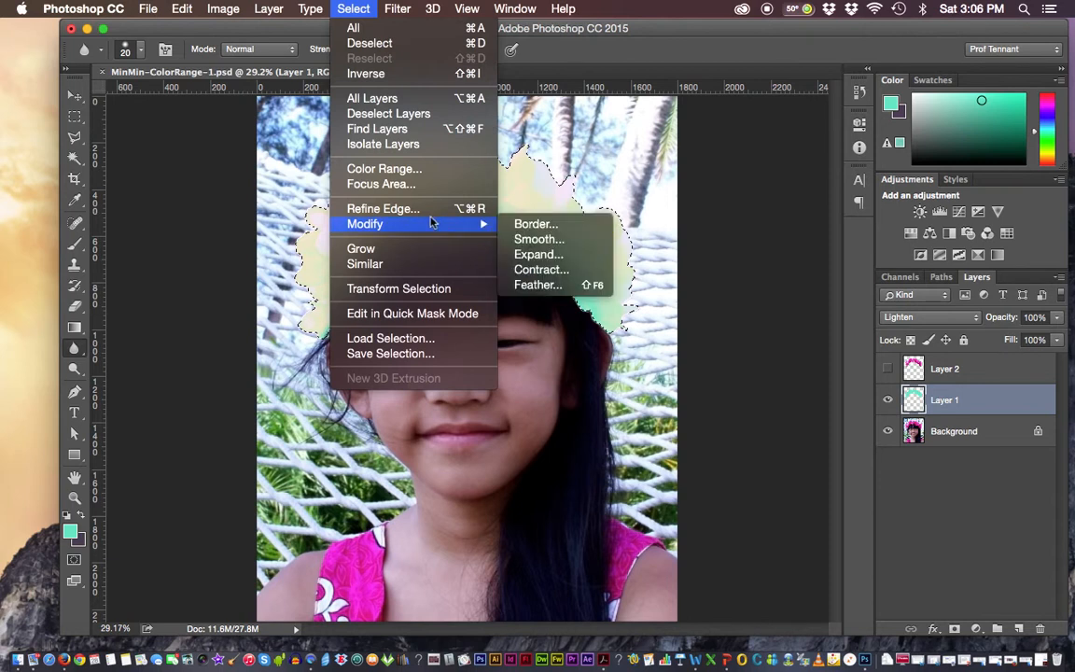
{"action": "left_click", "coordinate": [377, 209]}
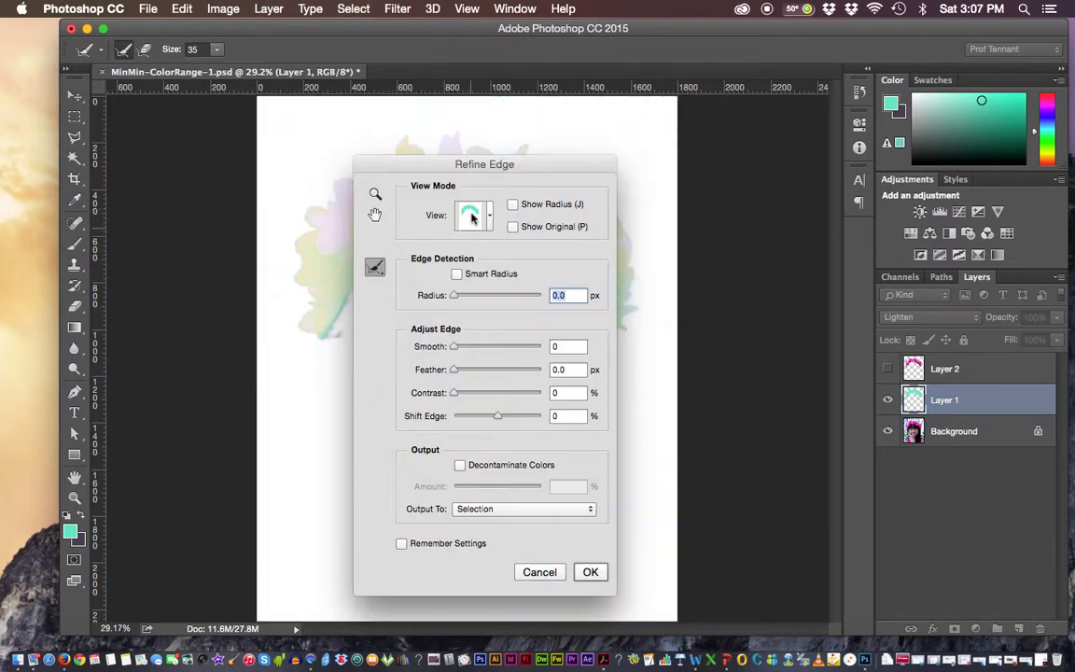
{"action": "left_click_drag", "start_coordinate": [445, 165], "coordinate": [706, 186]}
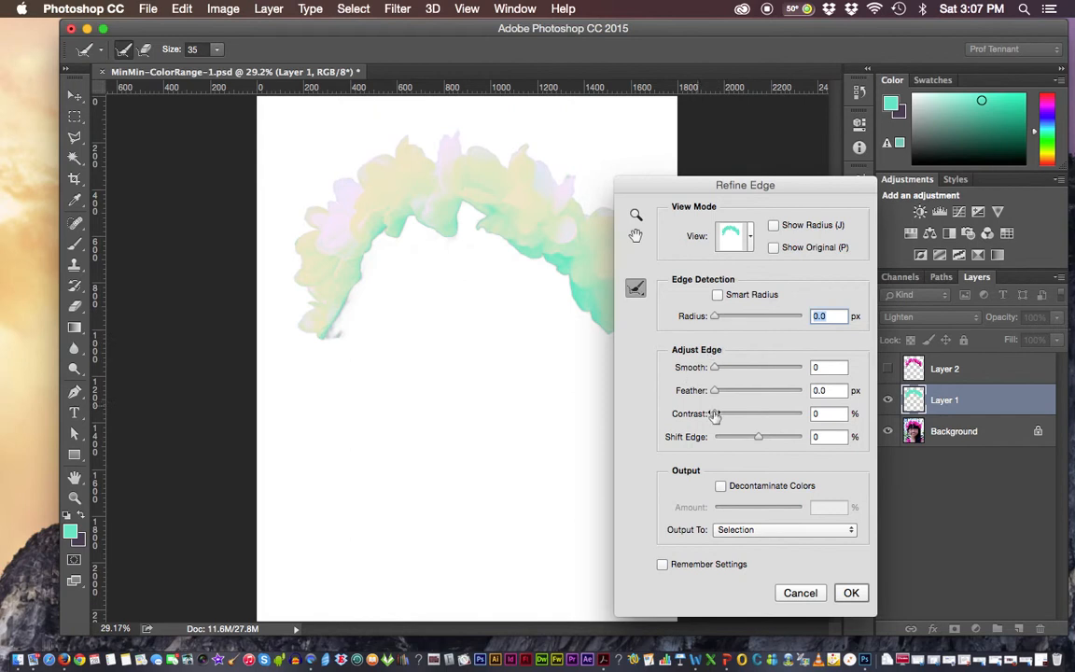
{"action": "left_click_drag", "start_coordinate": [715, 367], "coordinate": [747, 370]}
{"action": "left_click", "coordinate": [758, 441]}
{"action": "left_click_drag", "start_coordinate": [755, 441], "coordinate": [708, 435]}
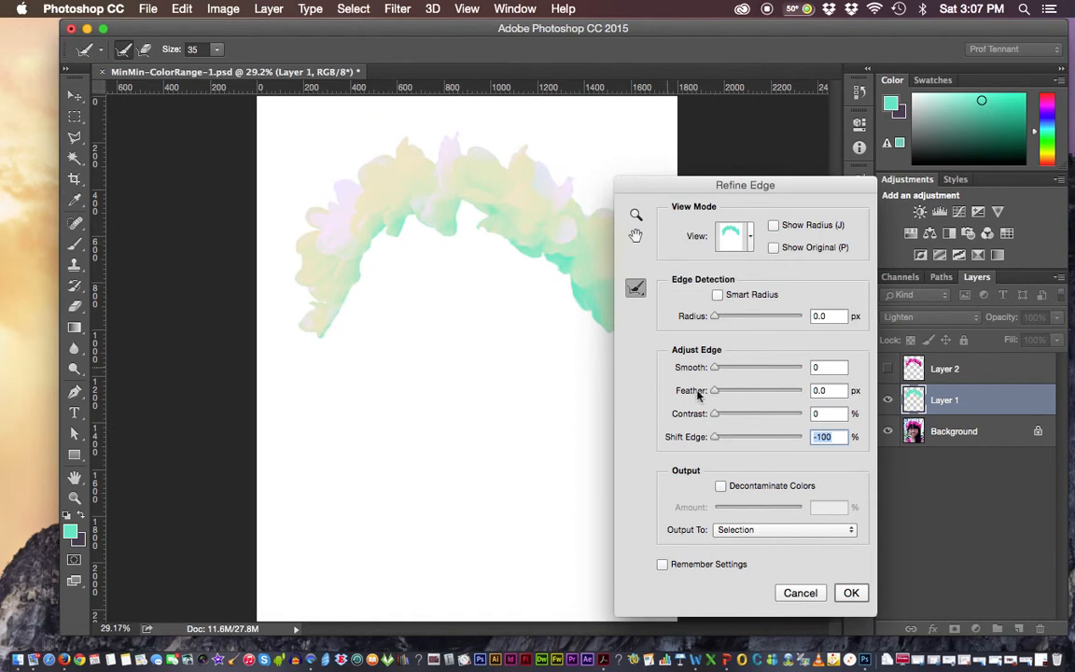
{"action": "left_click_drag", "start_coordinate": [717, 438], "coordinate": [799, 436]}
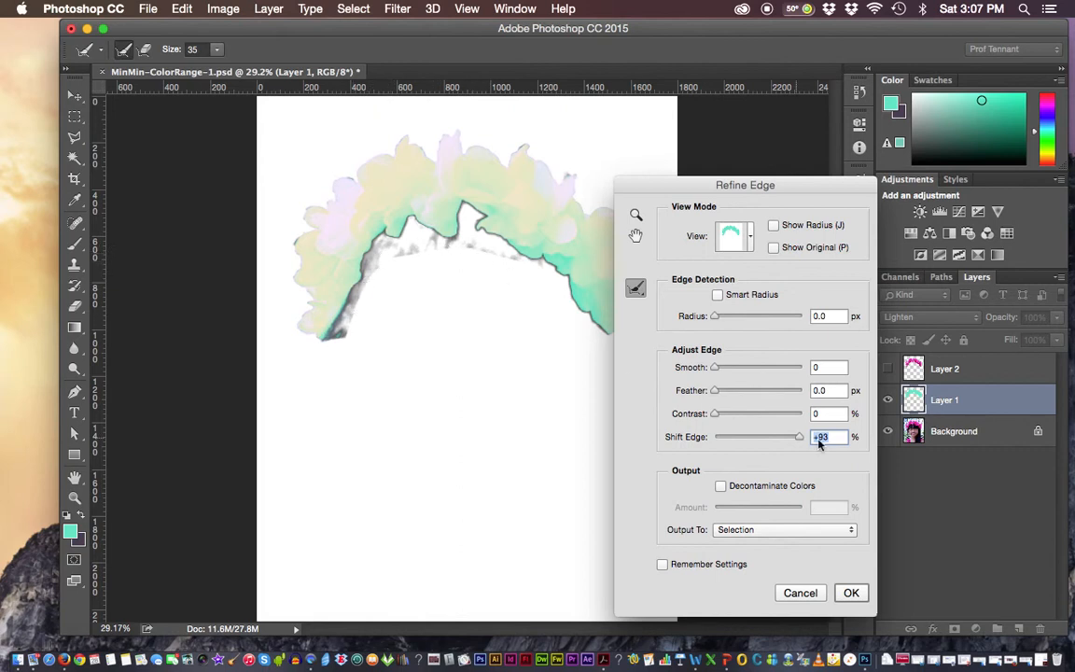
{"action": "left_click_drag", "start_coordinate": [800, 437], "coordinate": [743, 439]}
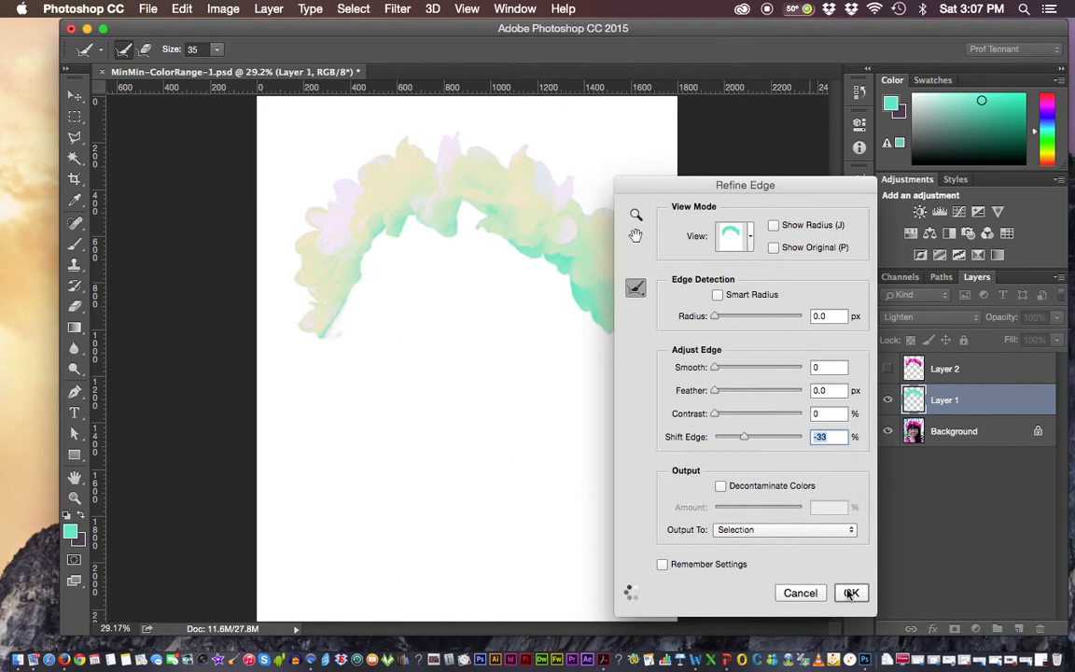
{"action": "left_click", "coordinate": [851, 592]}
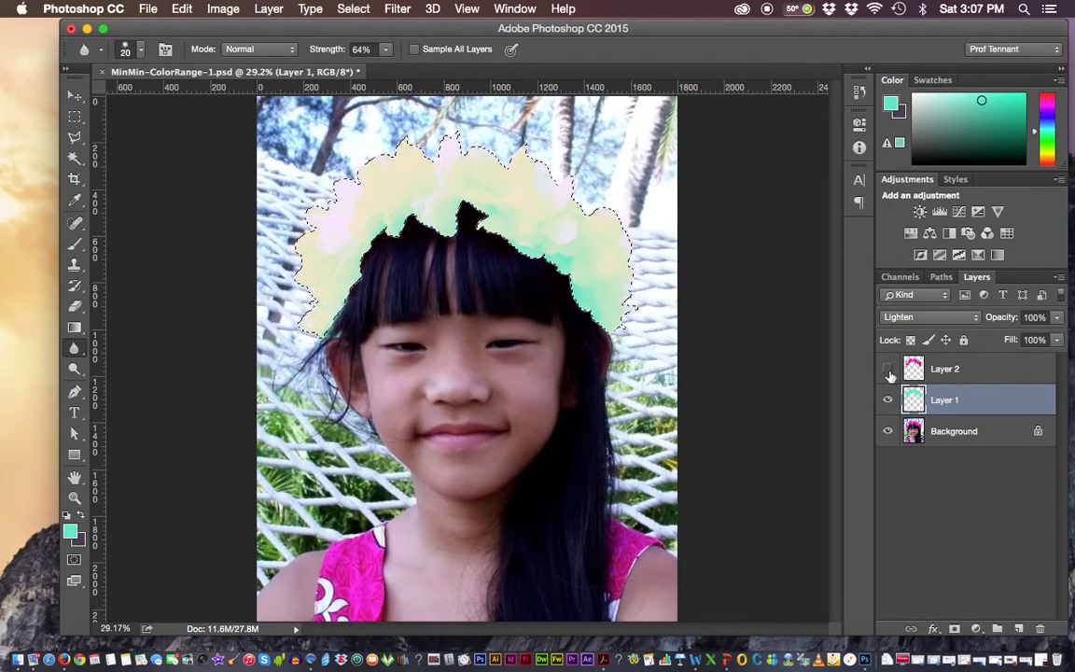
{"action": "left_click", "coordinate": [887, 369]}
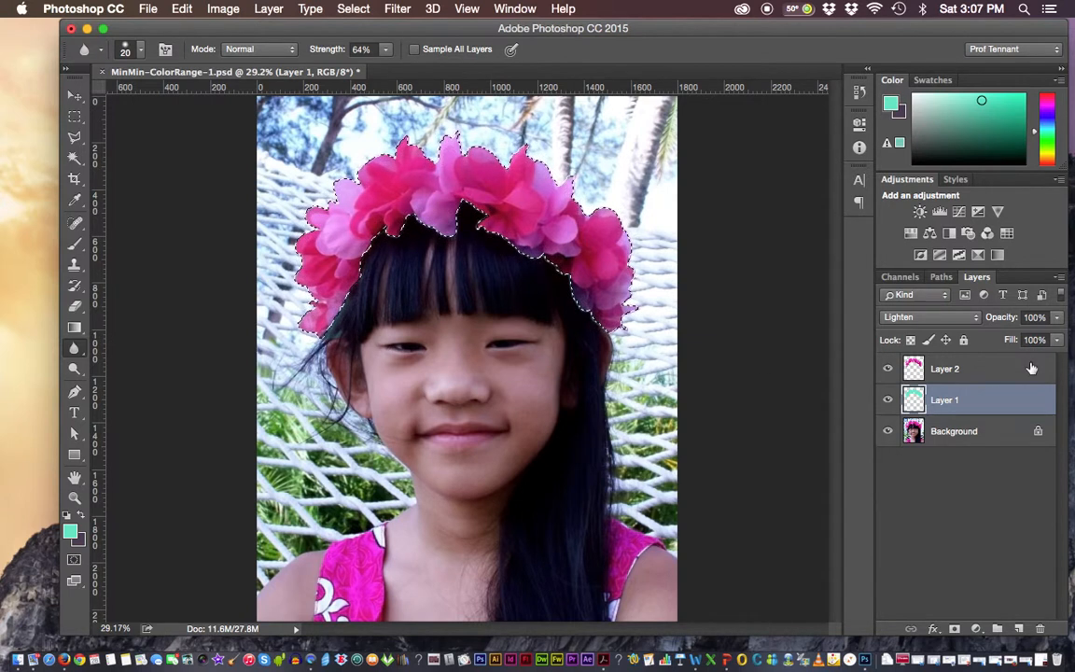
{"action": "key", "text": "super+d"}
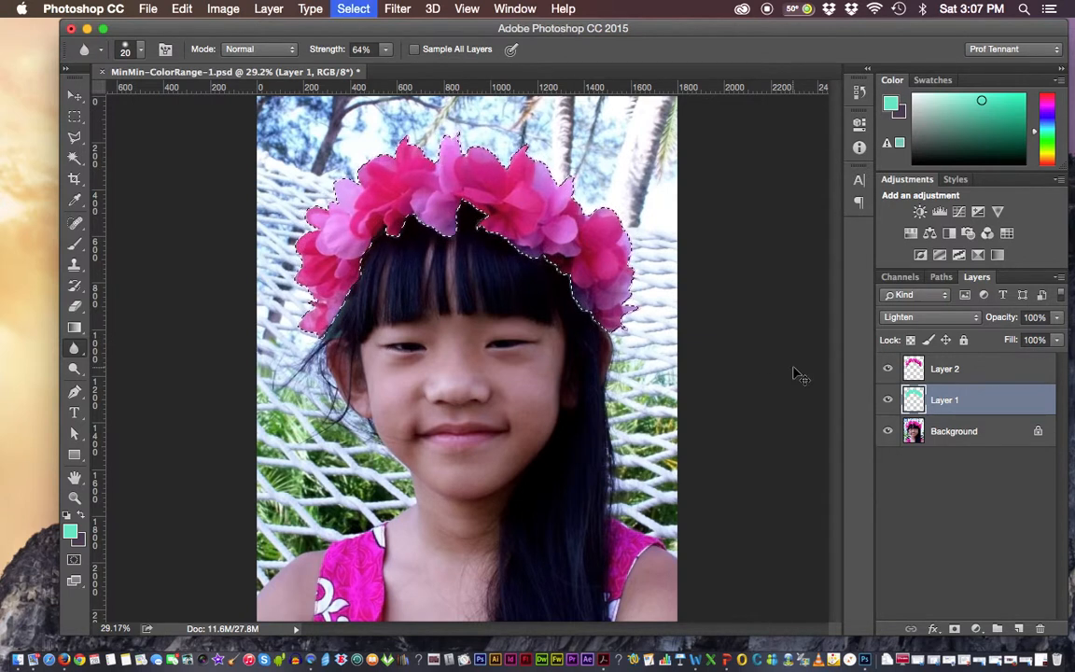
Set Layer 2's blending mode to Darken and lower Layer 1's opacity to 0%
{"action": "key", "text": "alt+bracketright"}
{"action": "left_click", "coordinate": [952, 318]}
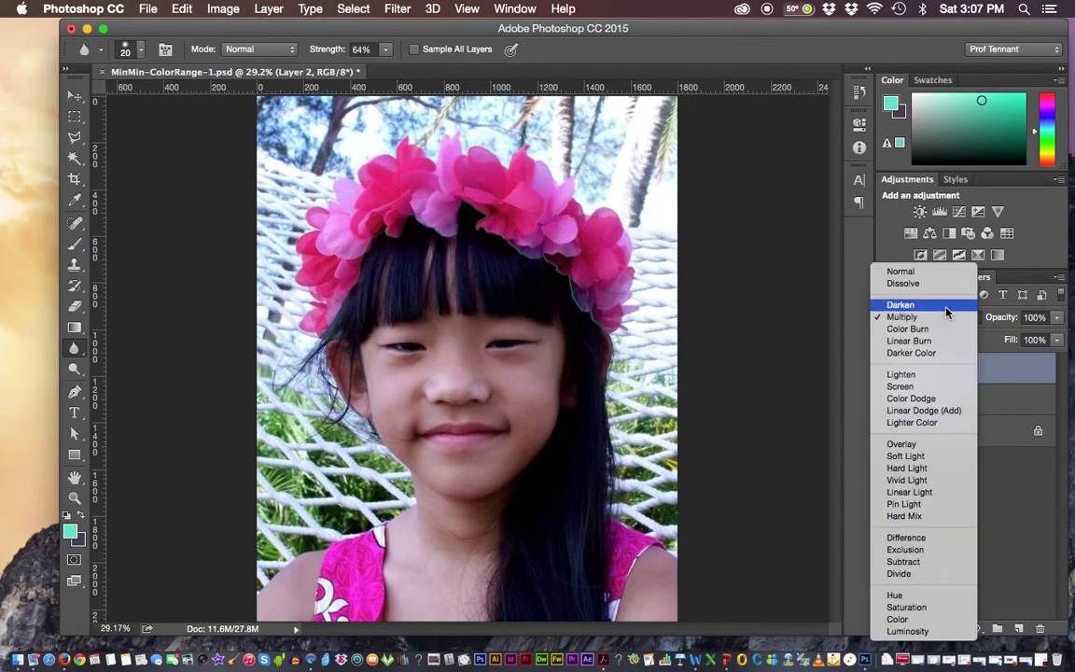
{"action": "left_click", "coordinate": [948, 304]}
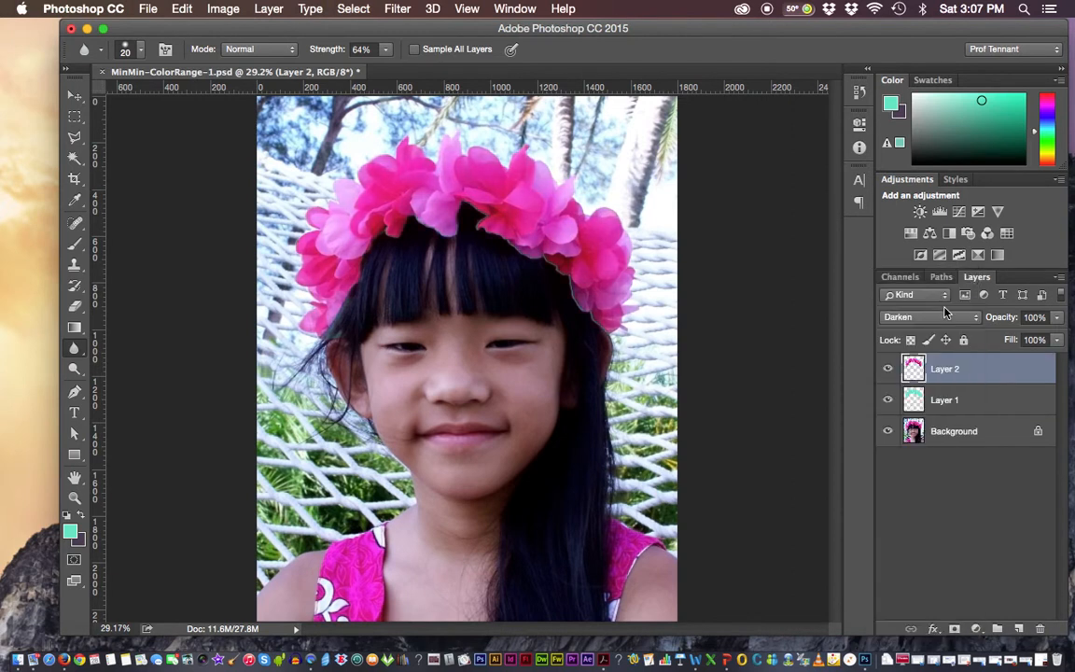
{"action": "left_click", "coordinate": [955, 401]}
{"action": "left_click", "coordinate": [1056, 317]}
{"action": "left_click_drag", "start_coordinate": [1061, 333], "coordinate": [975, 342]}
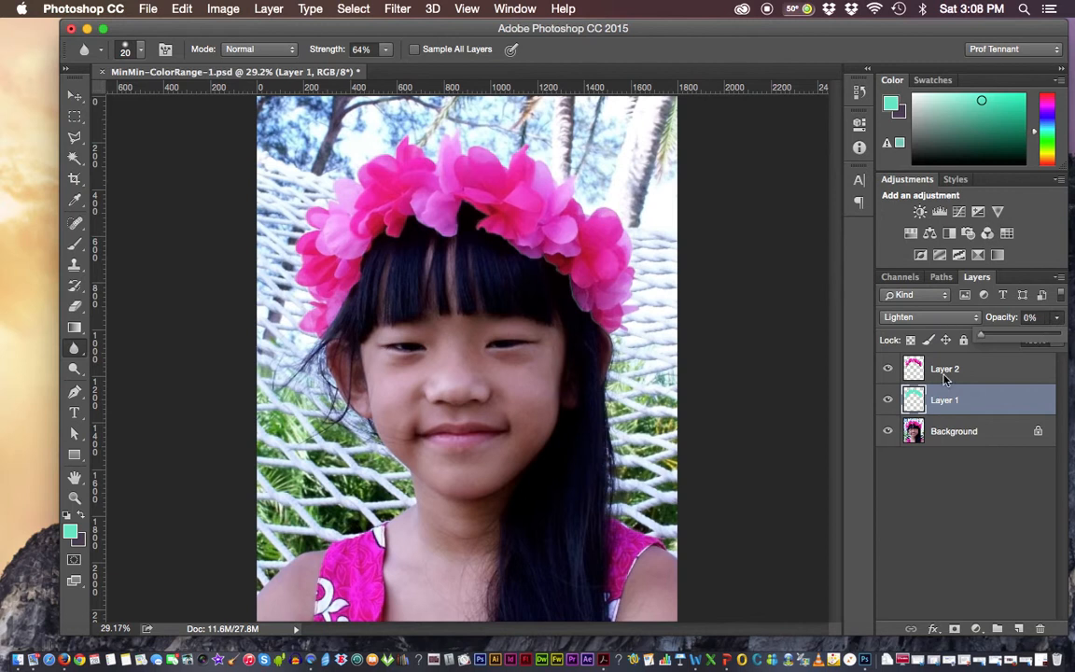
Hide Layer 2 and add a new empty layer above it
{"action": "left_click", "coordinate": [945, 369]}
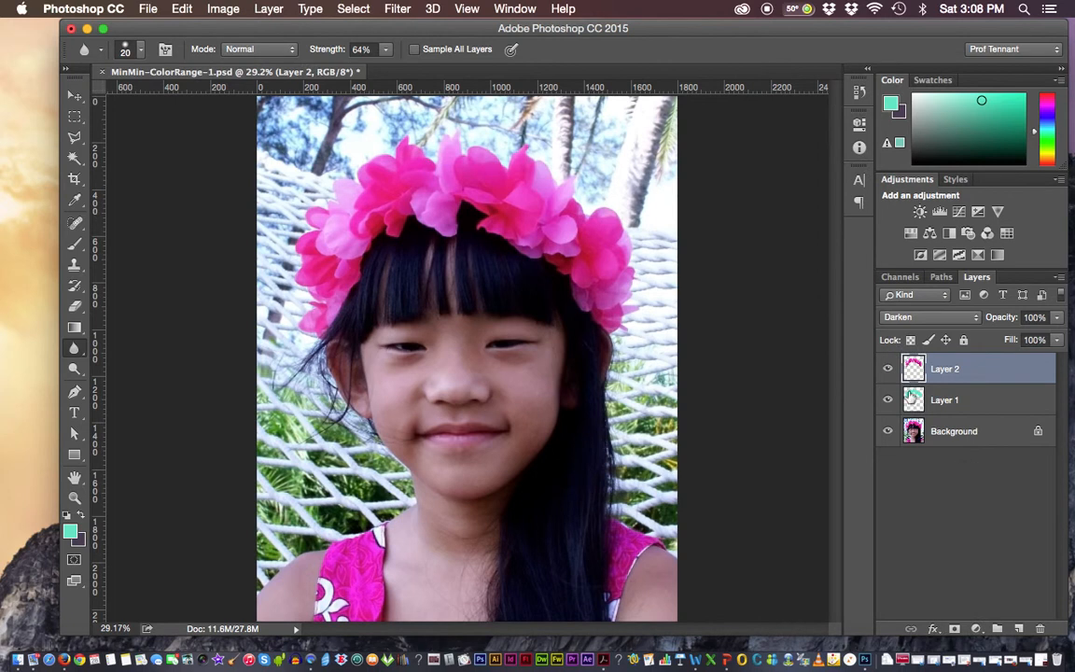
{"action": "left_click", "coordinate": [887, 368]}
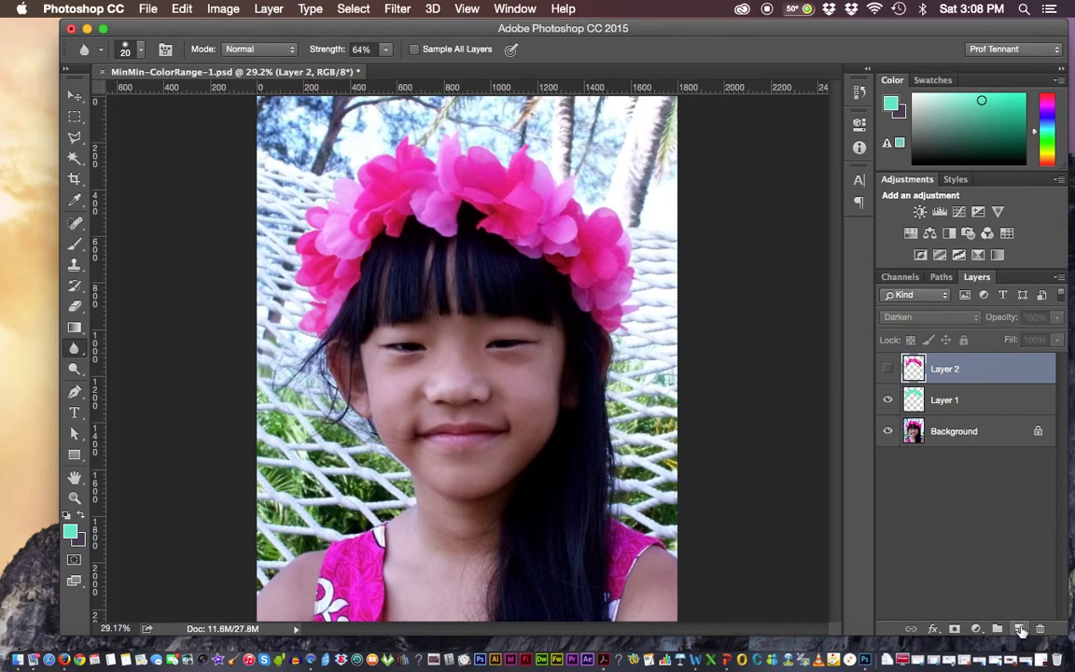
{"action": "key", "text": "super+shift+alt+n"}
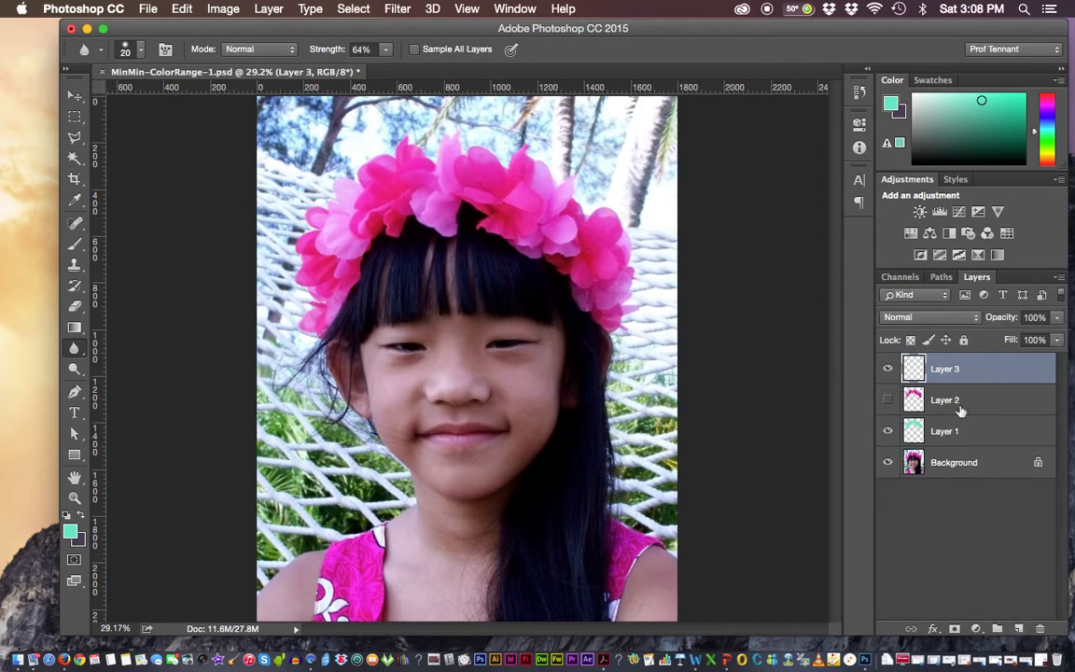
Load the refined color-range selection channel as a new selection around the flower crown
{"action": "left_click", "coordinate": [352, 10]}
{"action": "left_click", "coordinate": [399, 336]}
{"action": "left_click", "coordinate": [471, 160]}
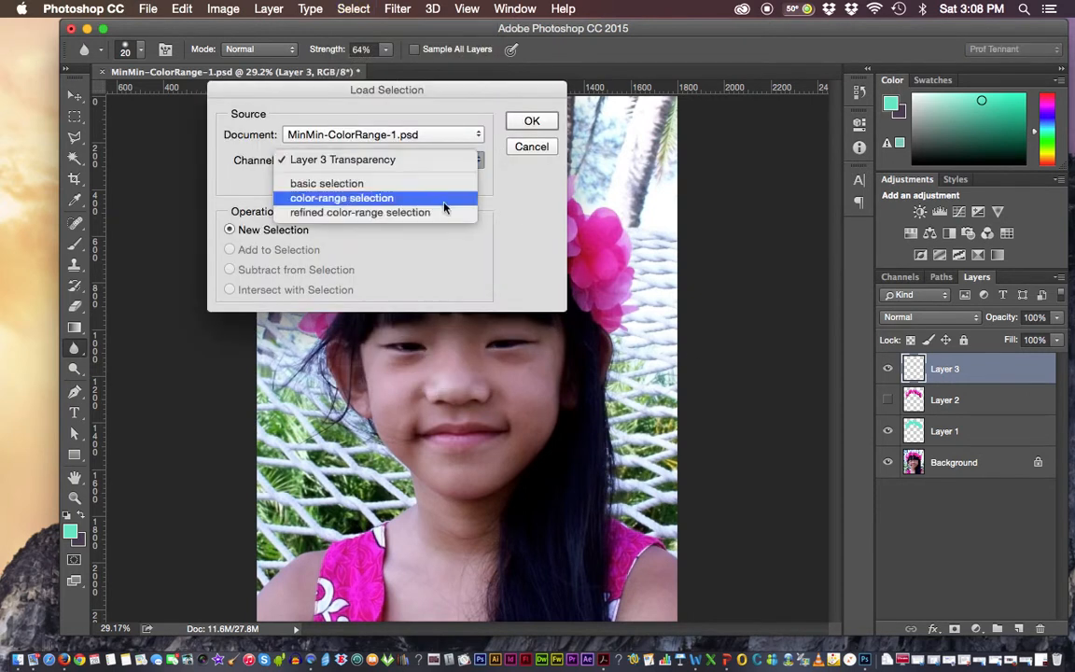
{"action": "left_click", "coordinate": [439, 213]}
{"action": "left_click", "coordinate": [531, 121]}
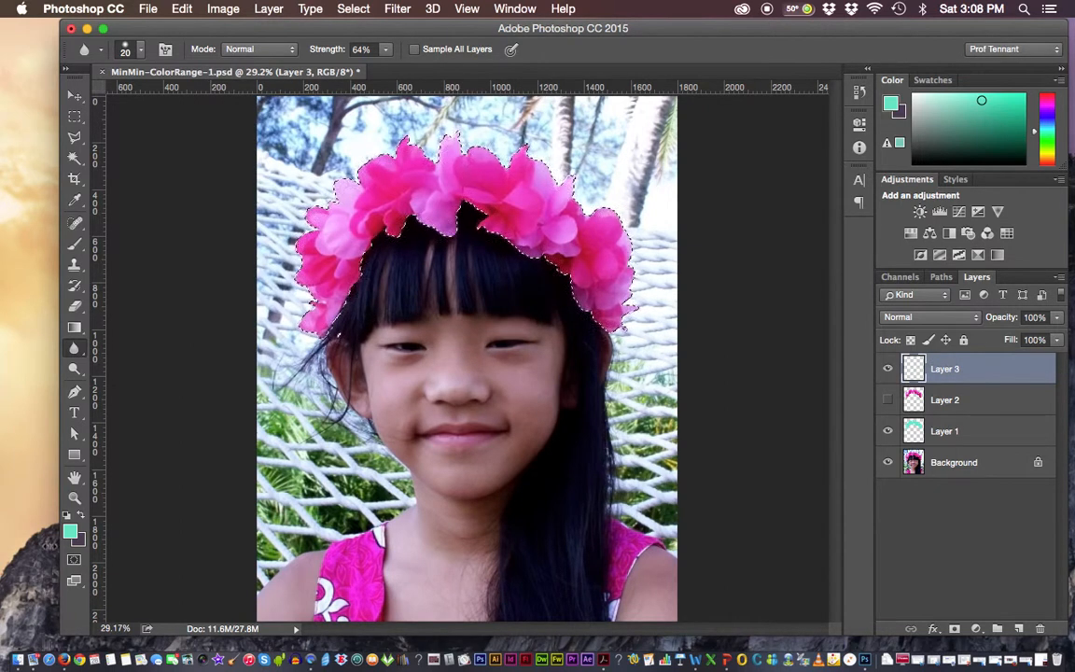
Change the foreground color to a bright green and fill the crown selection with it on Layer 3
{"action": "left_click", "coordinate": [70, 530]}
{"action": "left_click_drag", "start_coordinate": [705, 334], "coordinate": [706, 326]}
{"action": "left_click", "coordinate": [820, 189]}
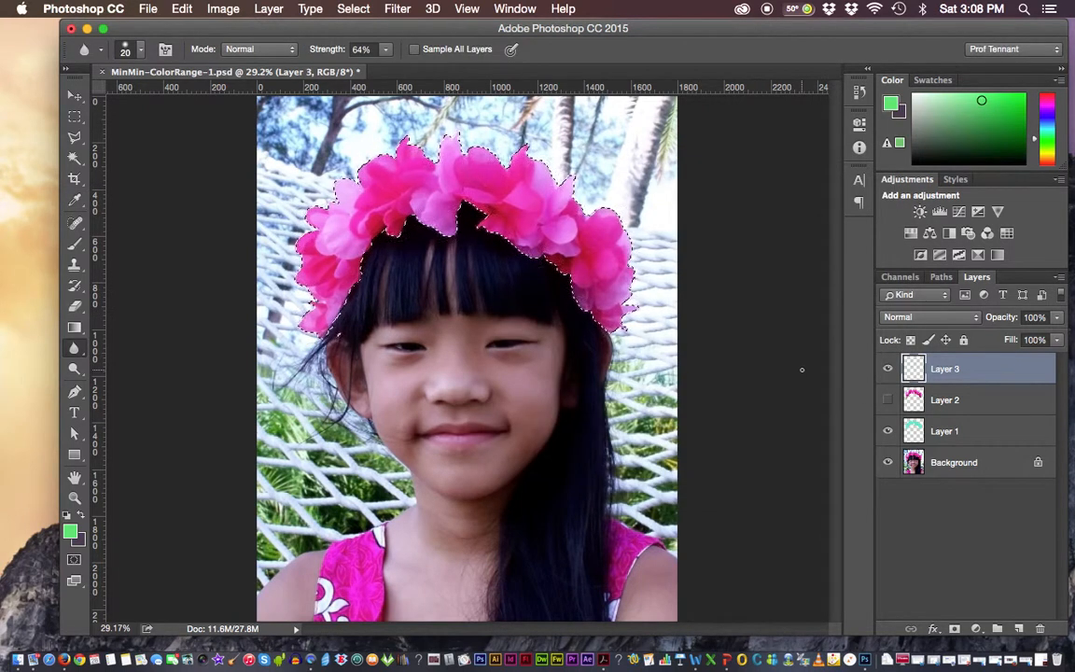
{"action": "key", "text": "super+BackSpace"}
{"action": "key", "text": "super+z"}
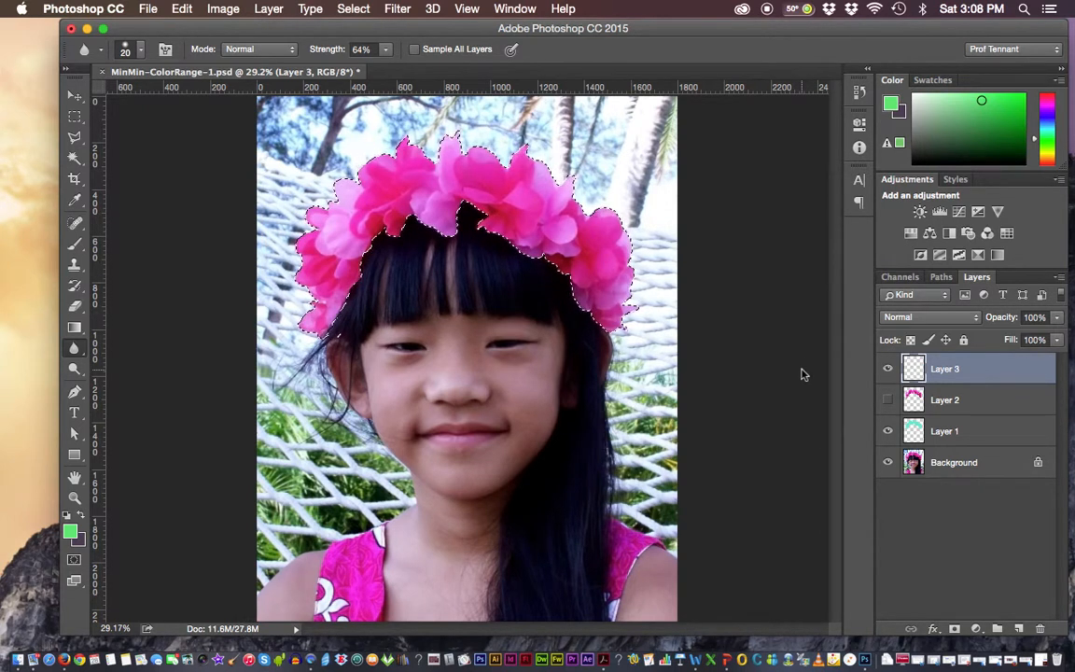
{"action": "key", "text": "alt+BackSpace"}
Try Color Burn on Layer 3, settle on the Overlay blending mode, and save the document
{"action": "left_click", "coordinate": [973, 319]}
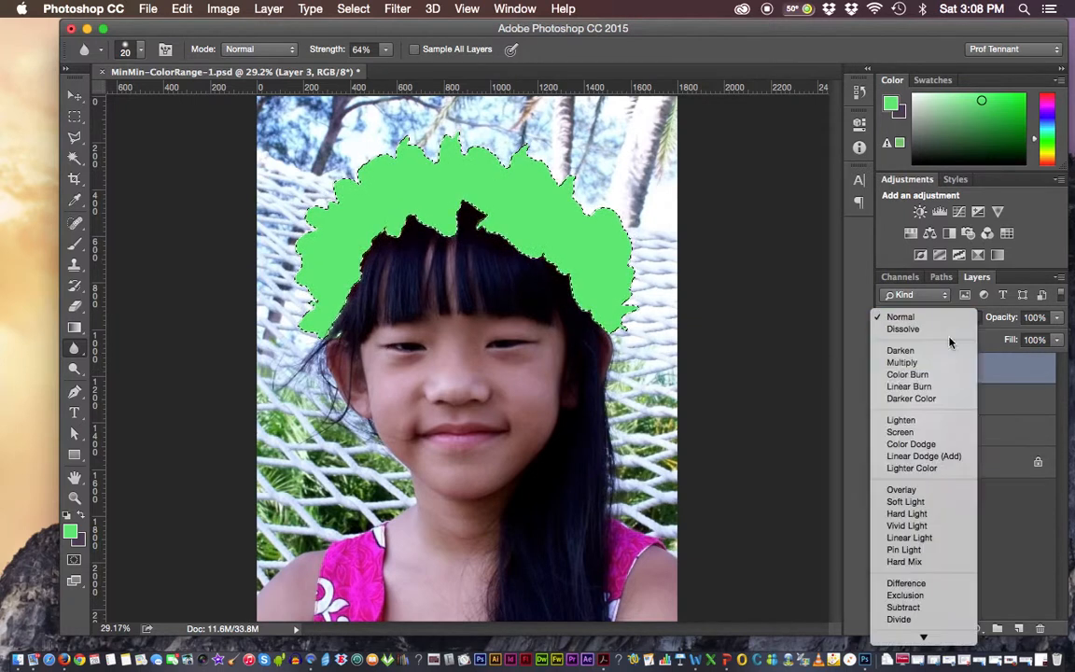
{"action": "left_click", "coordinate": [942, 372]}
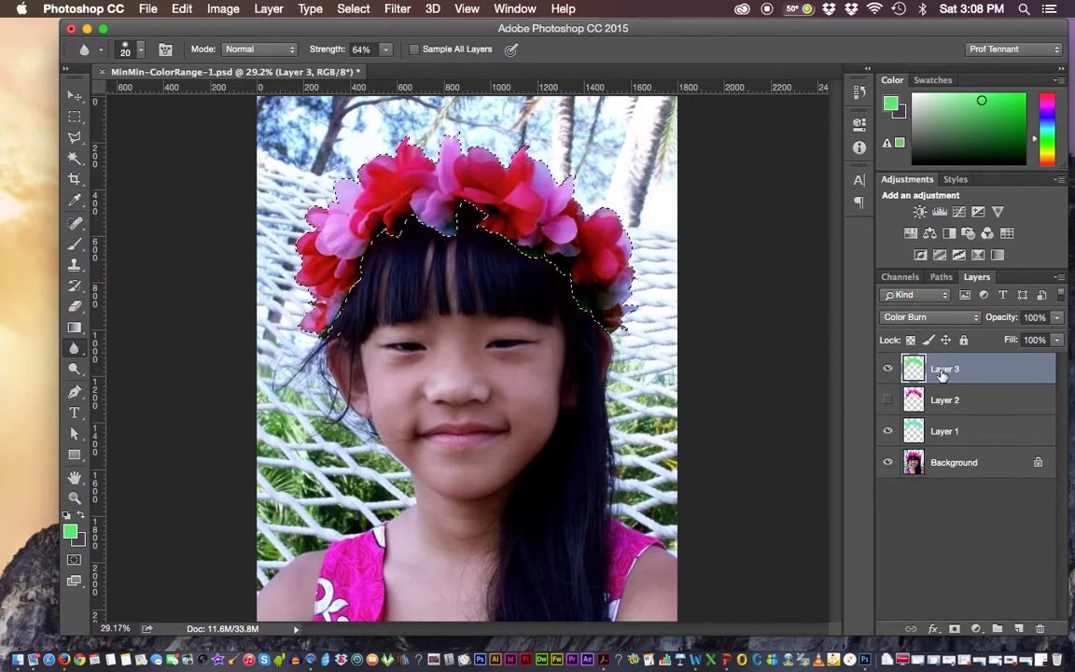
{"action": "left_click", "coordinate": [933, 318]}
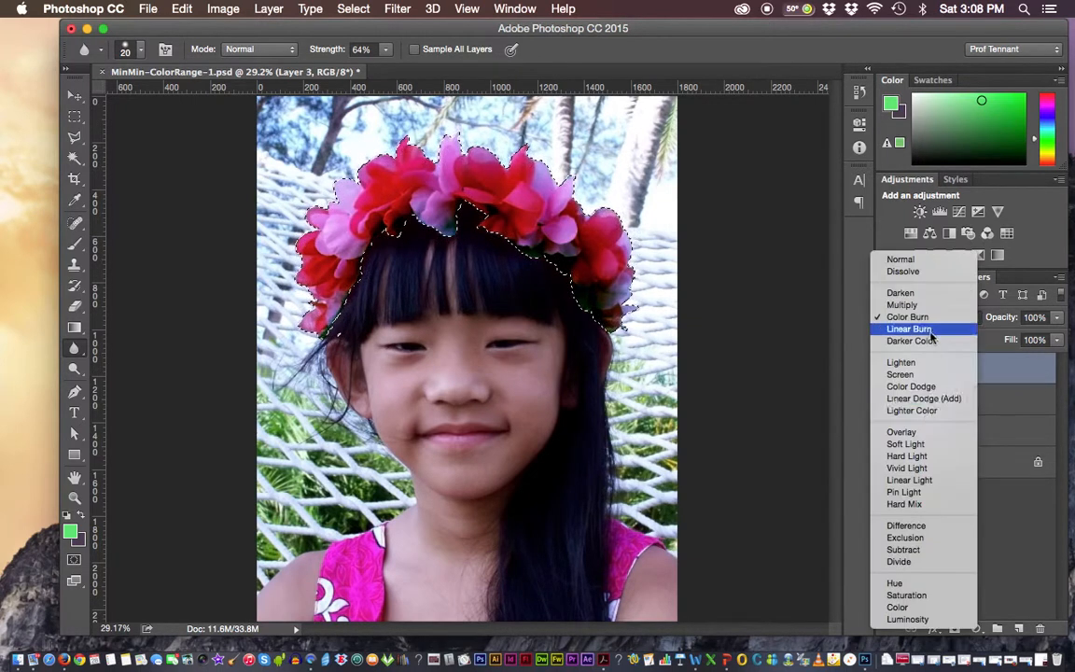
{"action": "left_click", "coordinate": [903, 432]}
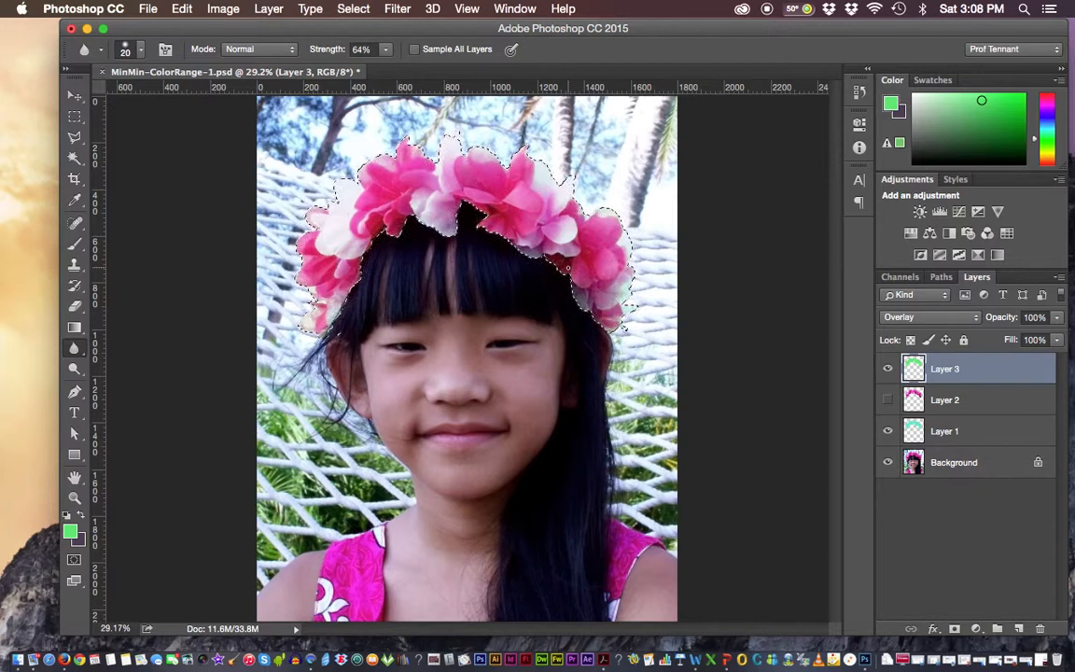
{"action": "left_click", "coordinate": [137, 8]}
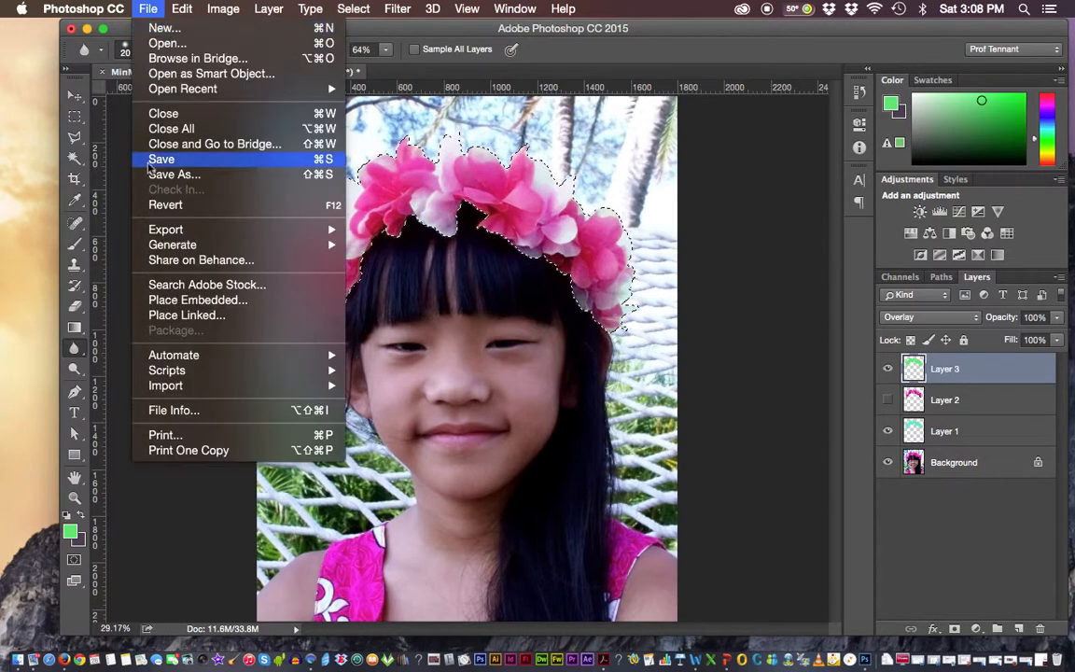
{"action": "left_click", "coordinate": [150, 159]}
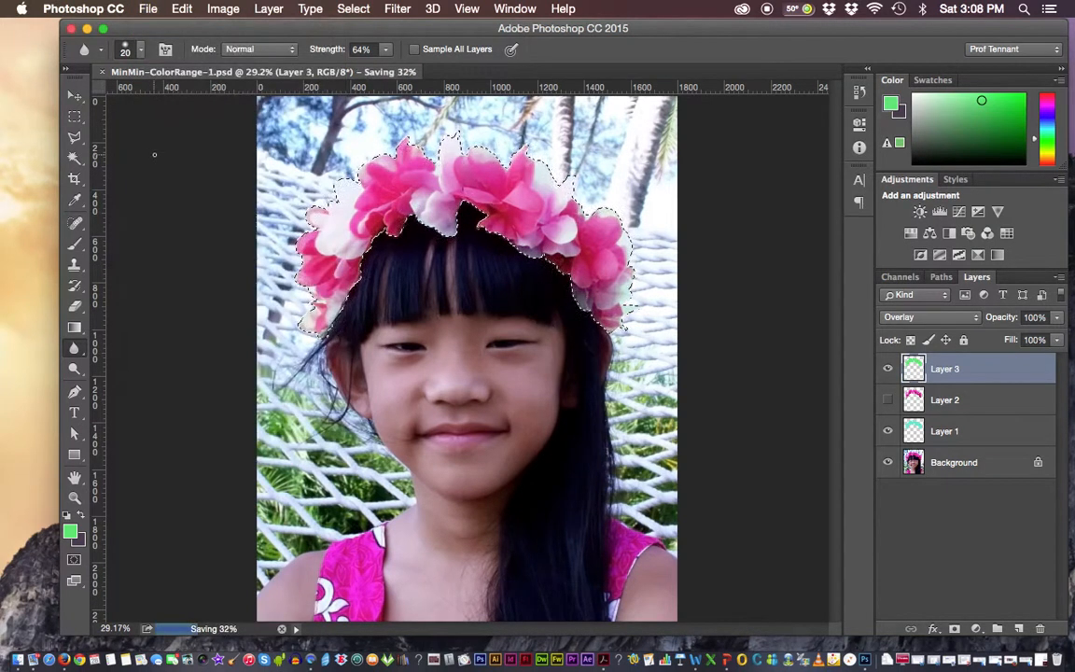